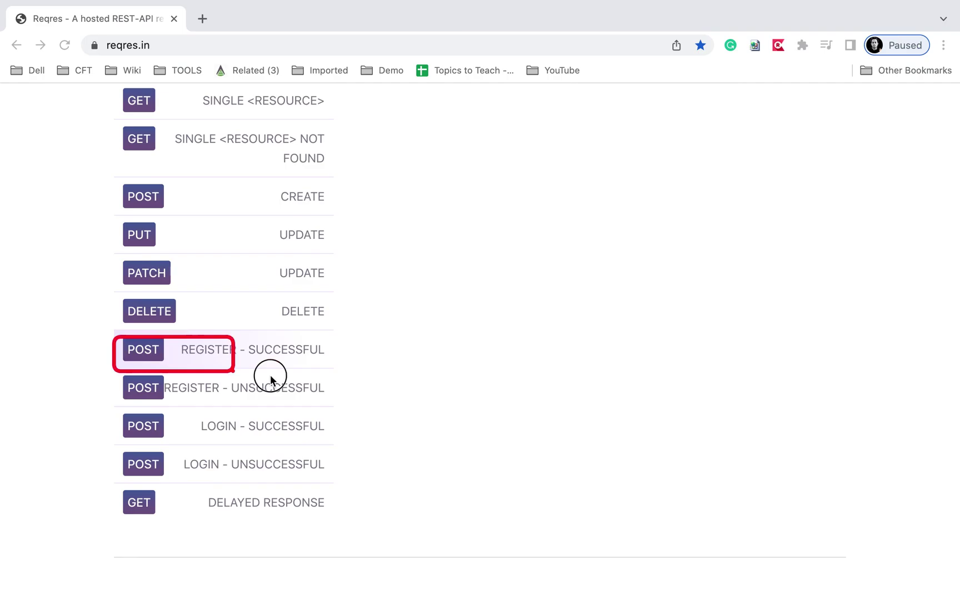
Open the Reqres /api/register endpoint in a new tab and inspect its returned JSON.
scroll(332, 368, up, 7)
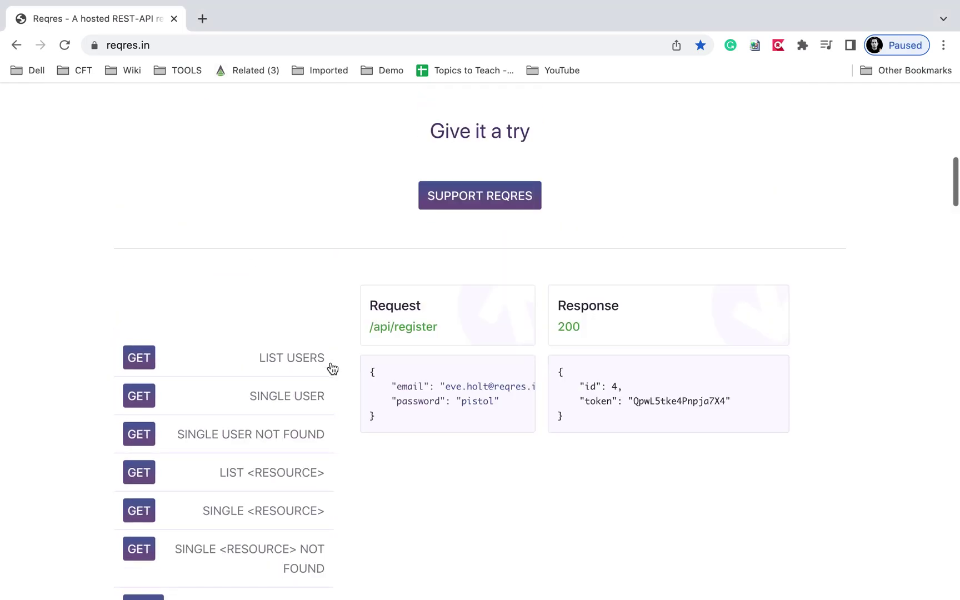
super+click(410, 333)
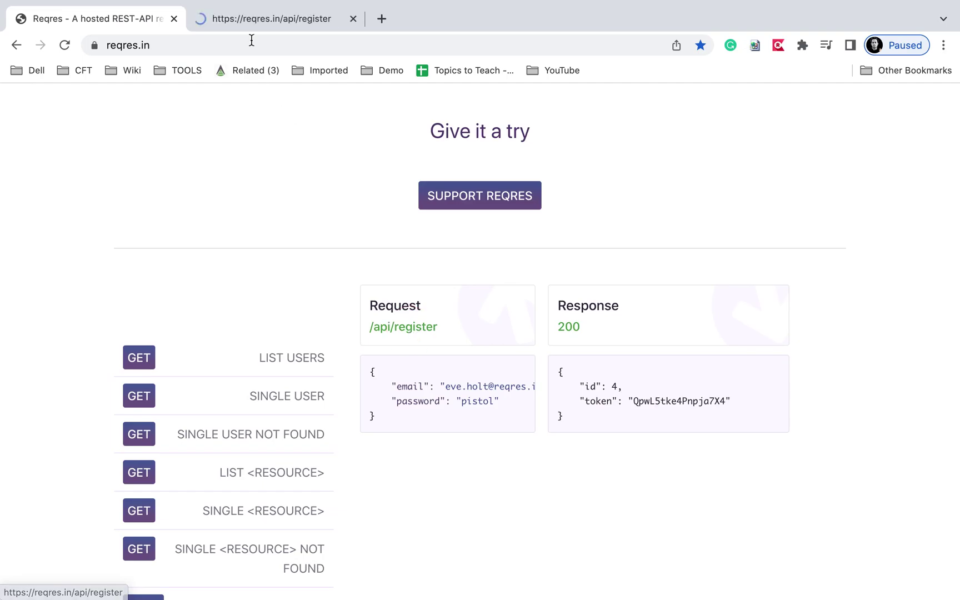
click(197, 27)
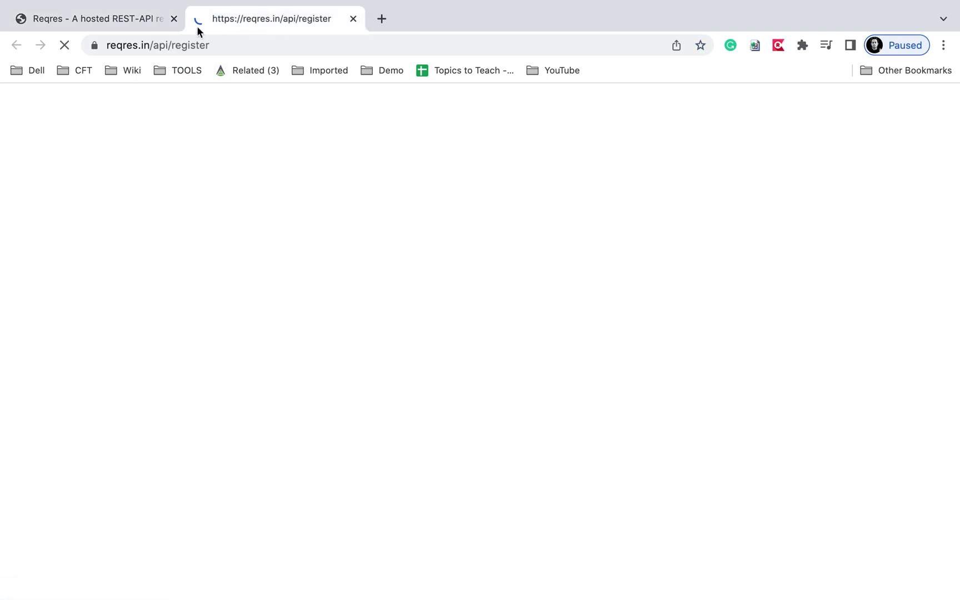
click(112, 44)
drag(347, 180, 30, 107)
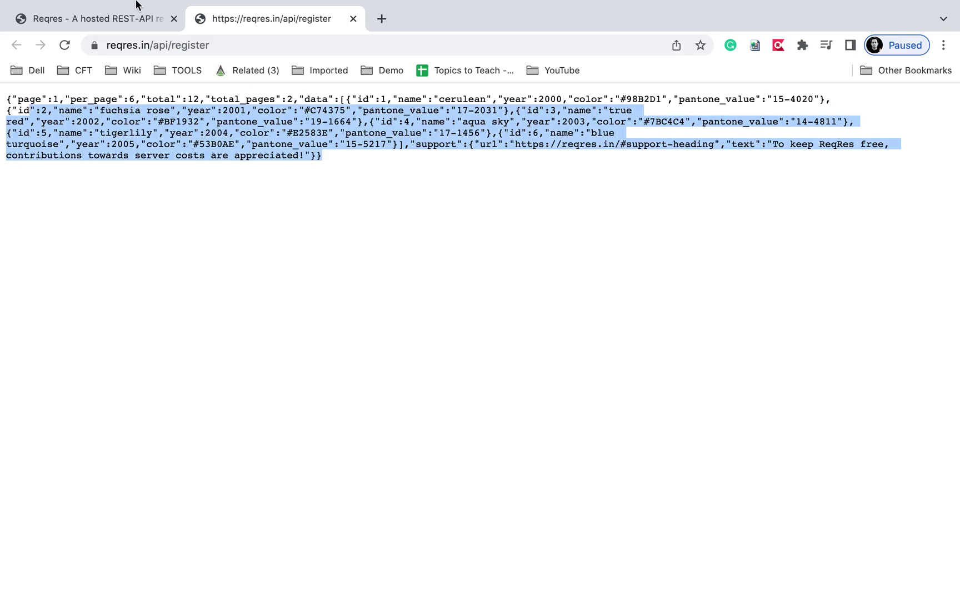
Review the register example's request body and response token, then select the endpoint address.
click(124, 21)
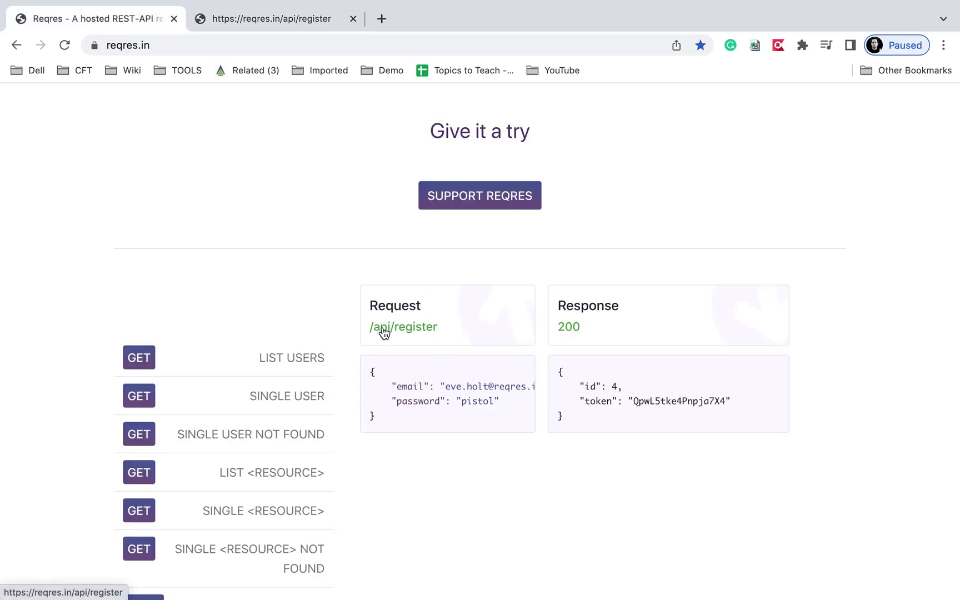
drag(371, 386, 371, 370)
drag(620, 428, 555, 368)
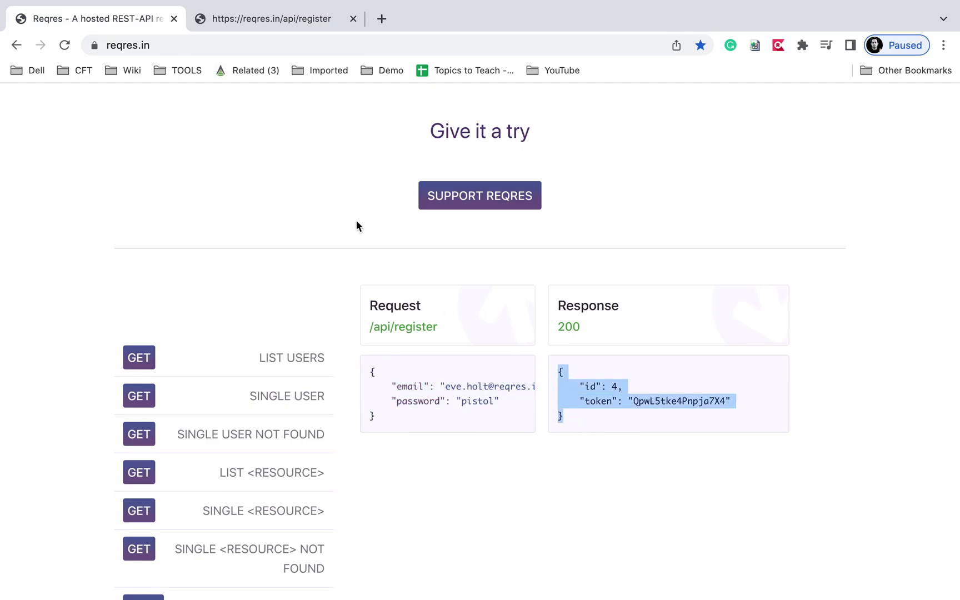
click(253, 22)
click(237, 45)
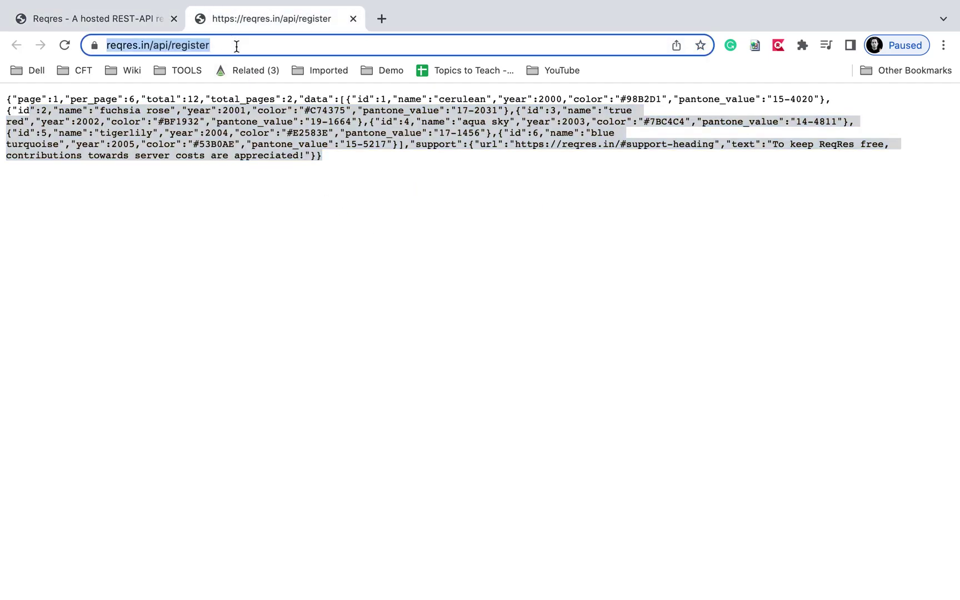
click(137, 23)
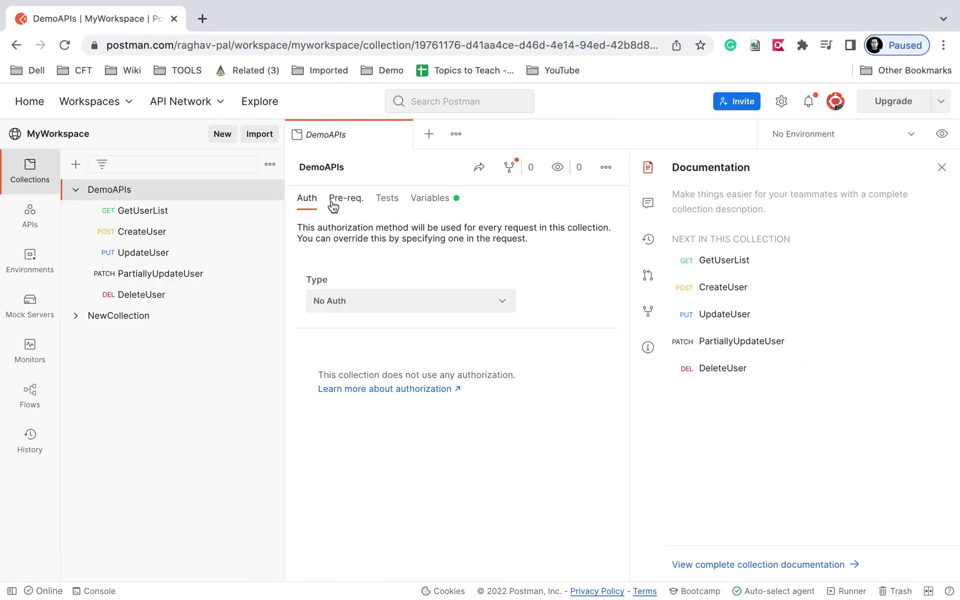
click(398, 135)
click(400, 135)
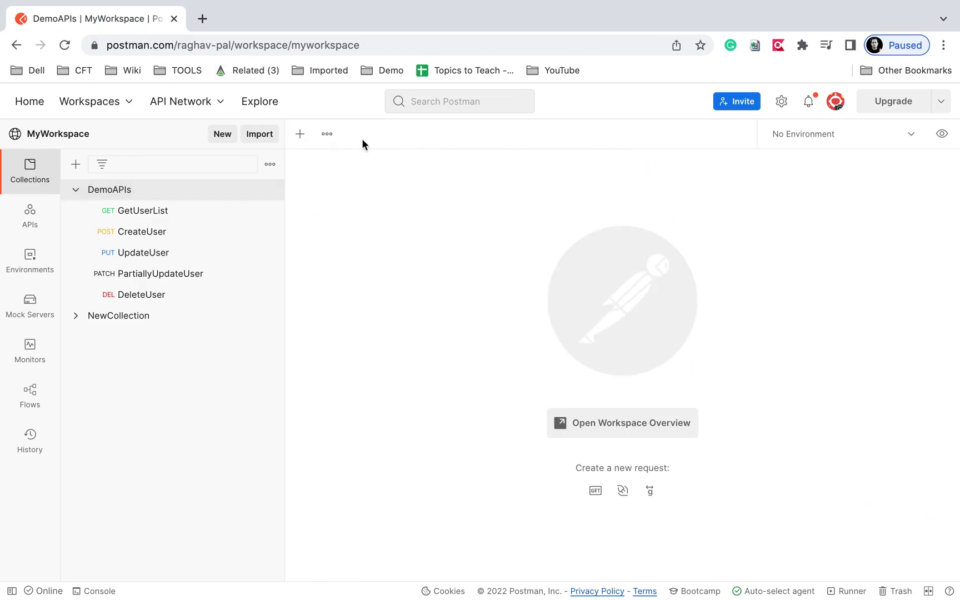
click(300, 137)
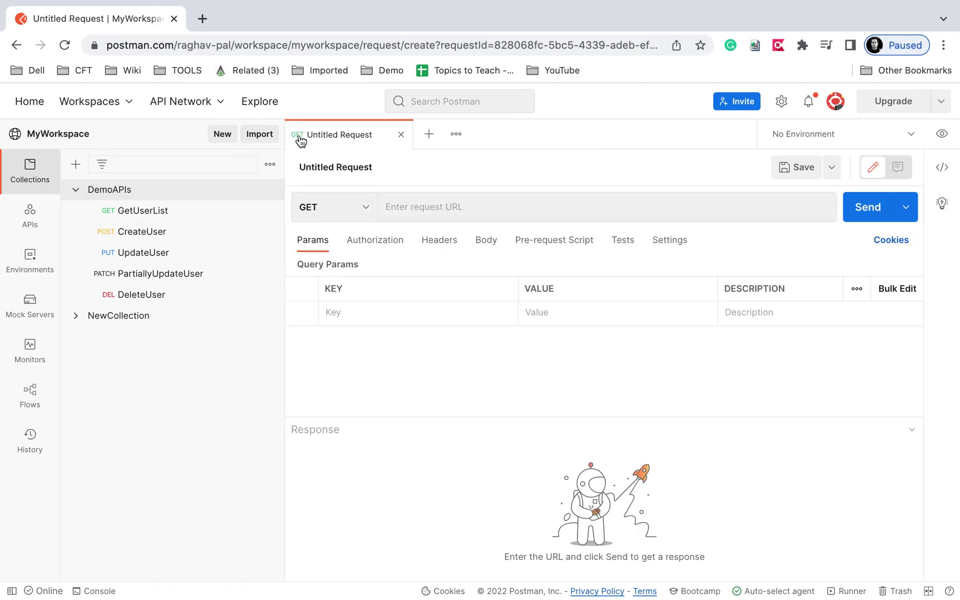
click(331, 207)
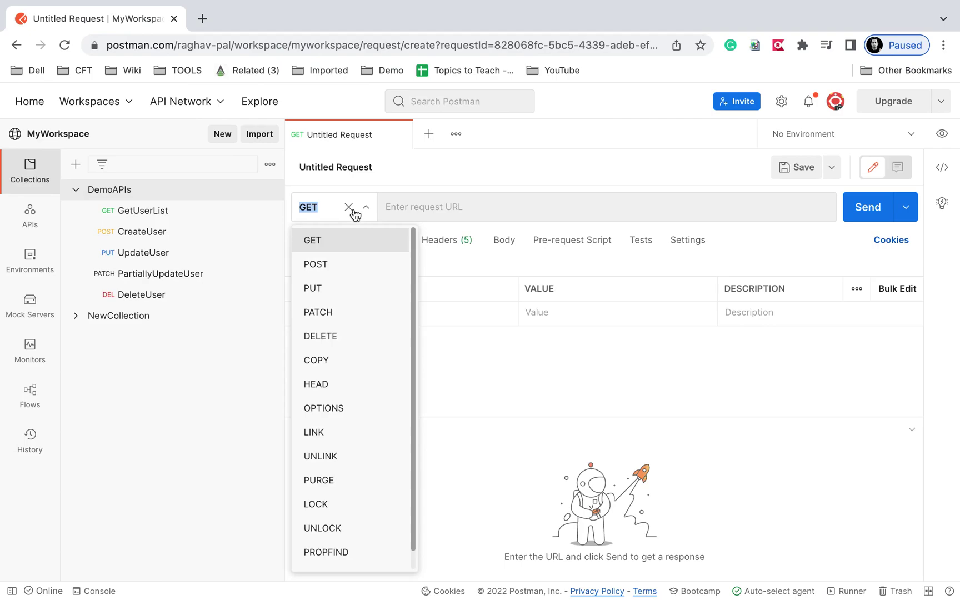
click(335, 272)
click(437, 209)
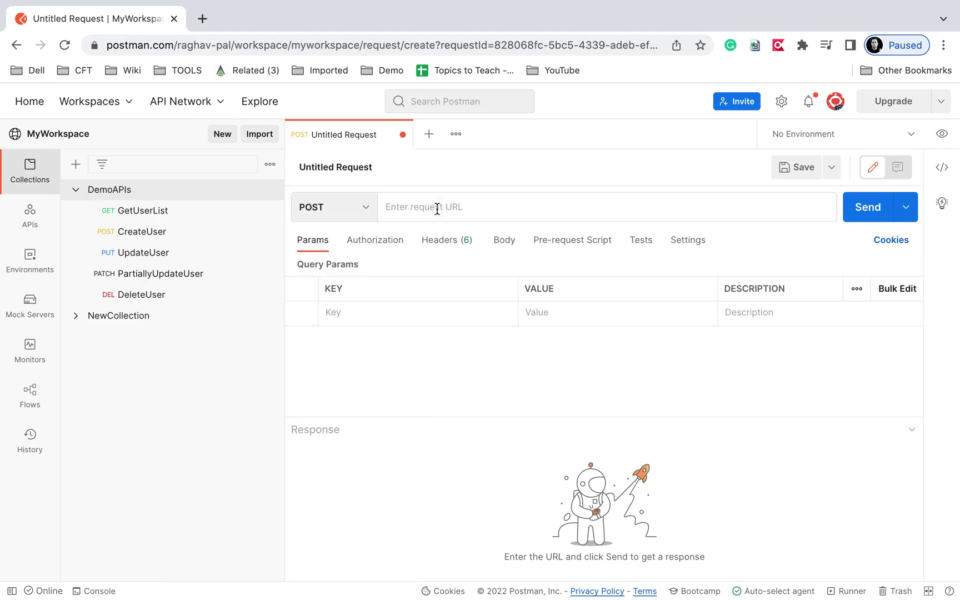
text(https://reqres.in/api/register)
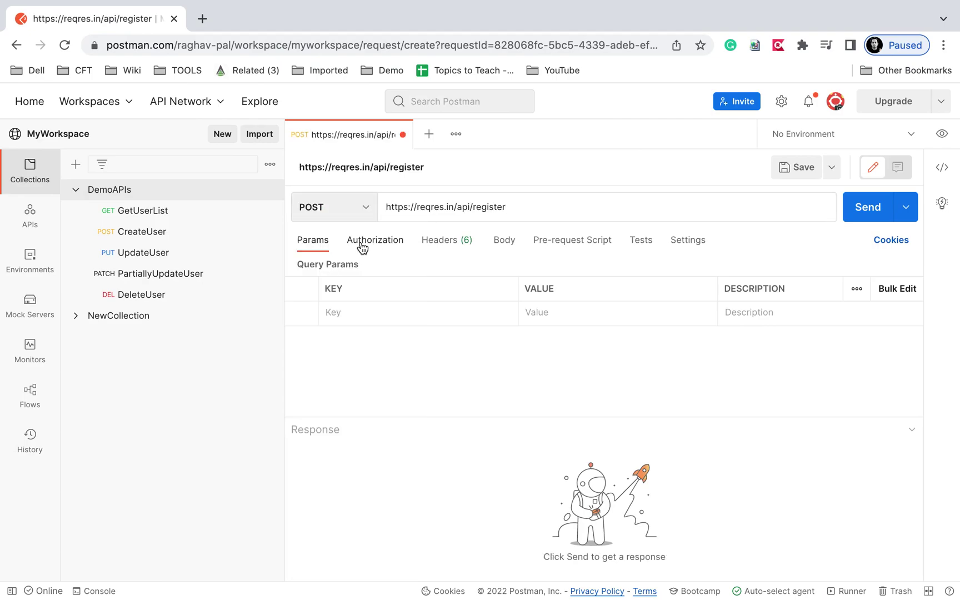
Paste the Reqres example email and password as a raw JSON request body.
click(504, 242)
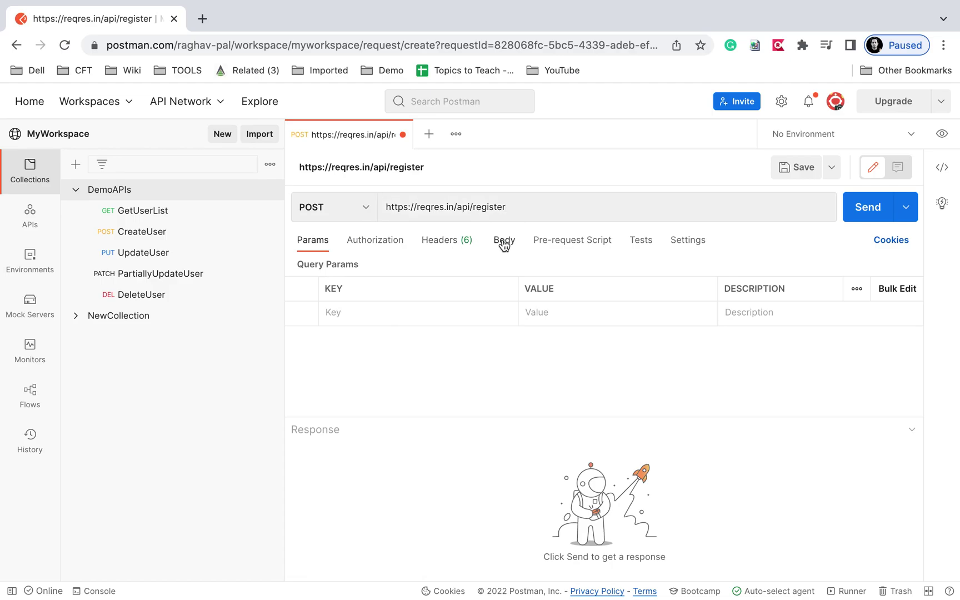
click(548, 267)
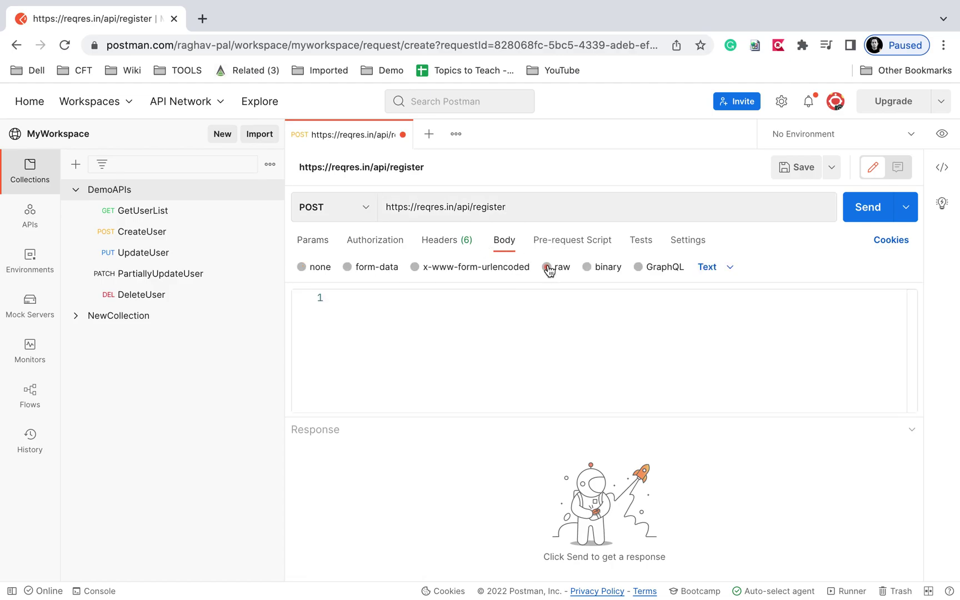
key(ctrl+Right)
drag(391, 417, 368, 371)
key(super+c)
key(ctrl+Left)
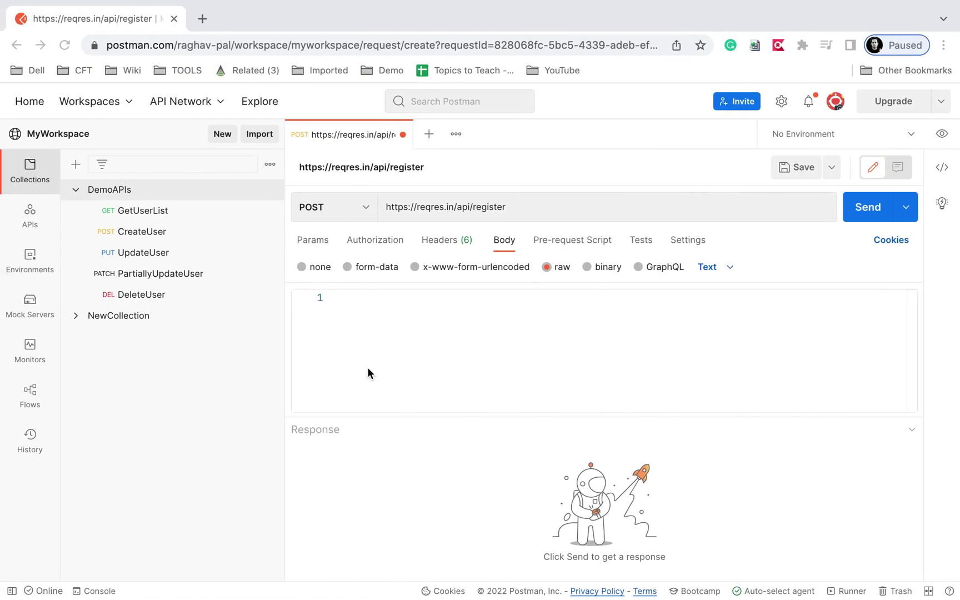
click(385, 336)
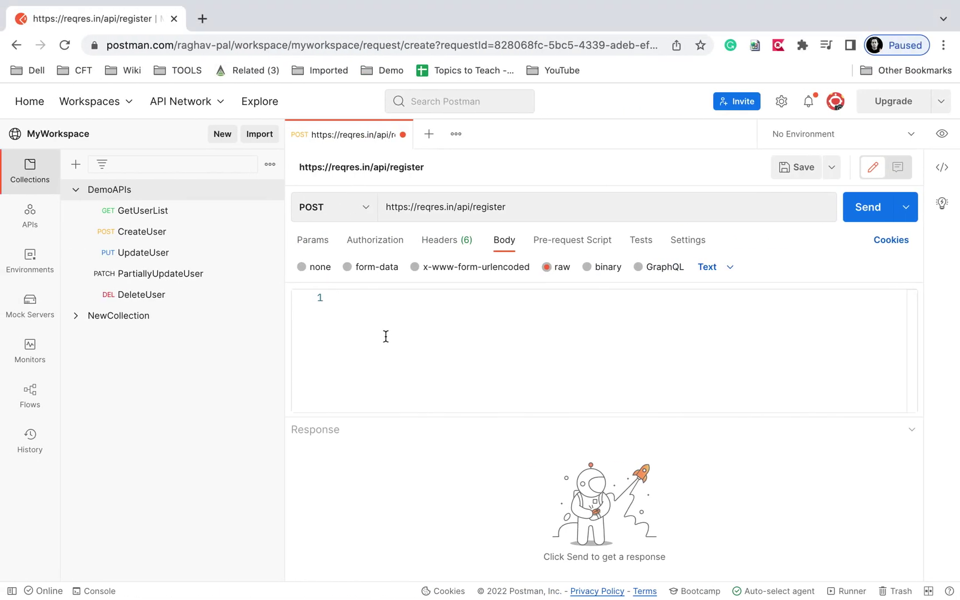
key(super+v)
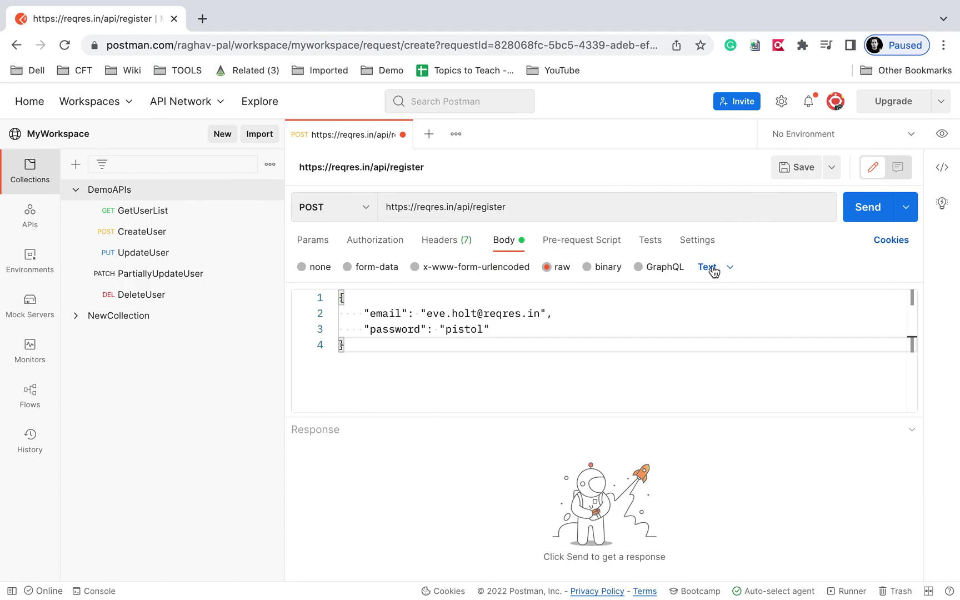
click(713, 269)
click(713, 340)
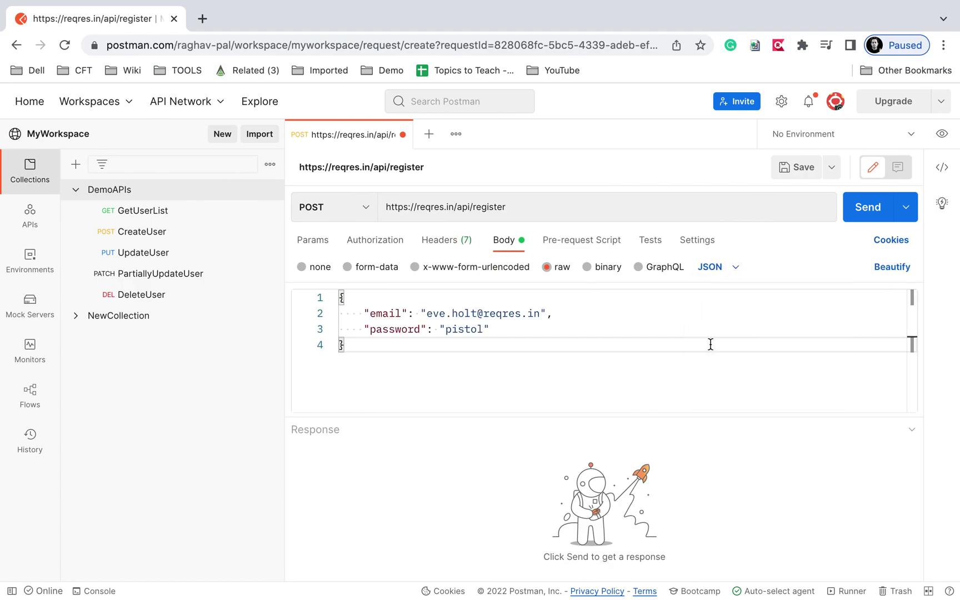
Review the request's URL, auto-generated headers, authorization and query parameters before returning to Body.
double_click(518, 206)
shift+click(419, 205)
click(436, 250)
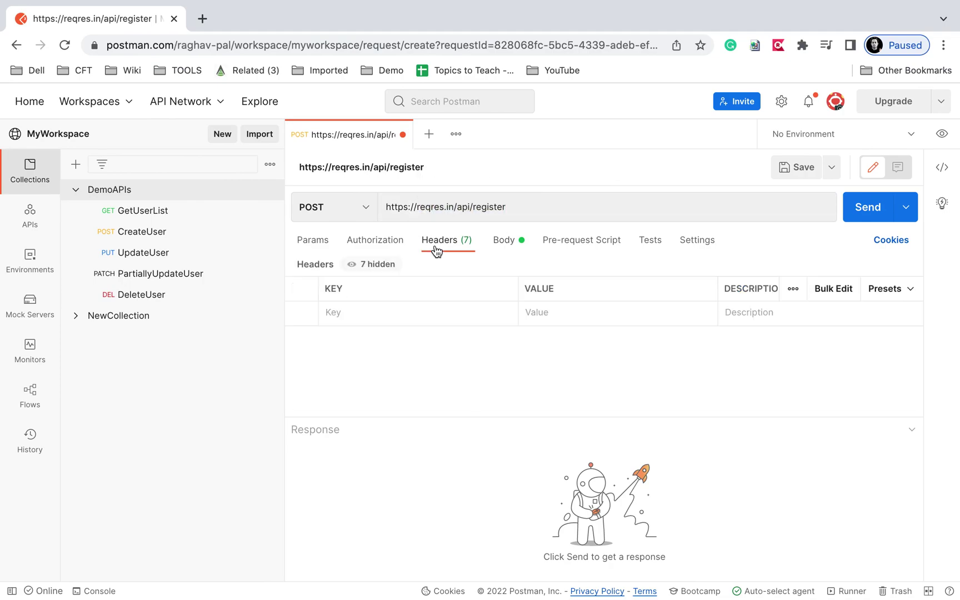
click(376, 264)
scroll(386, 317, up, 3)
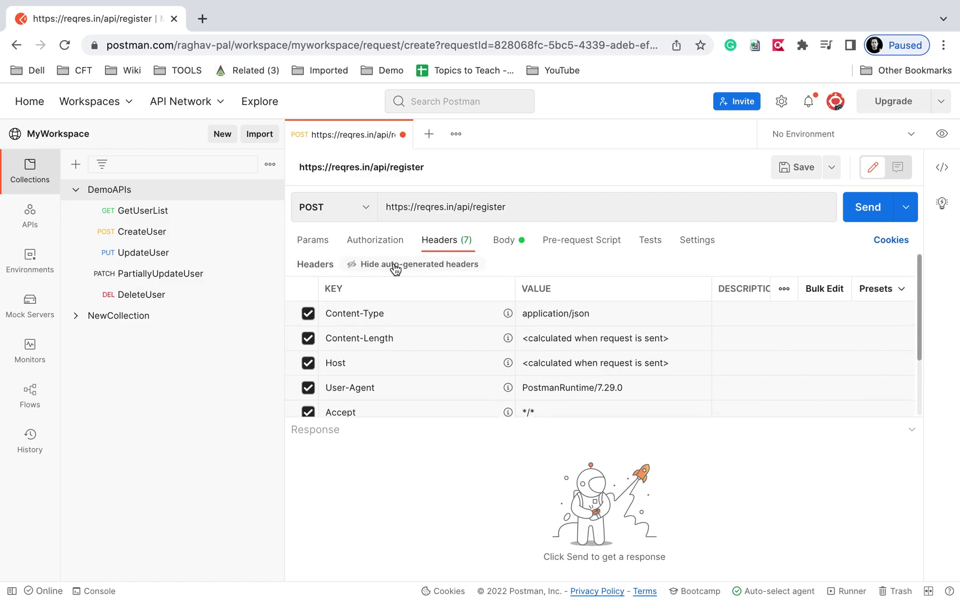
click(393, 266)
click(377, 242)
click(317, 241)
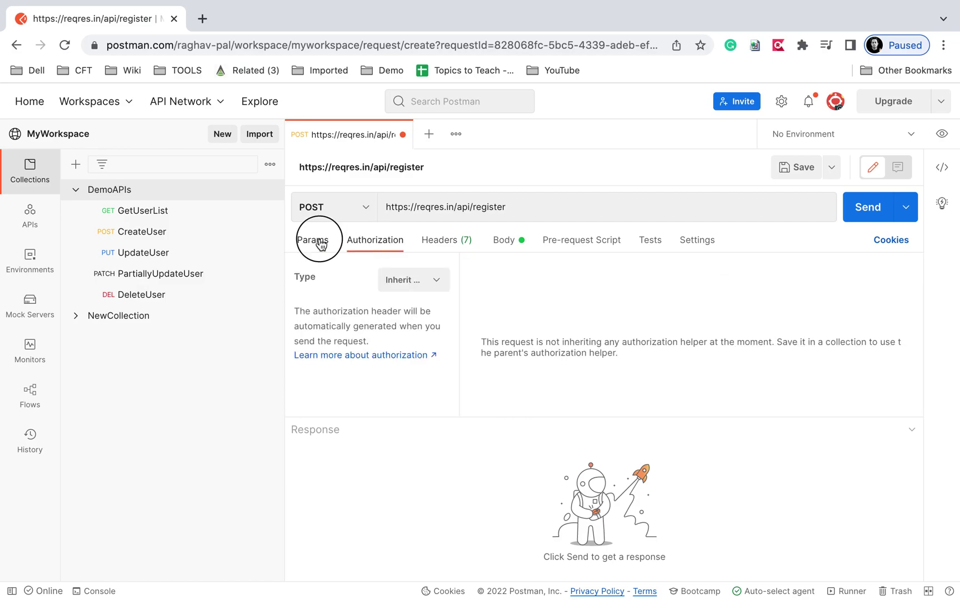
click(523, 243)
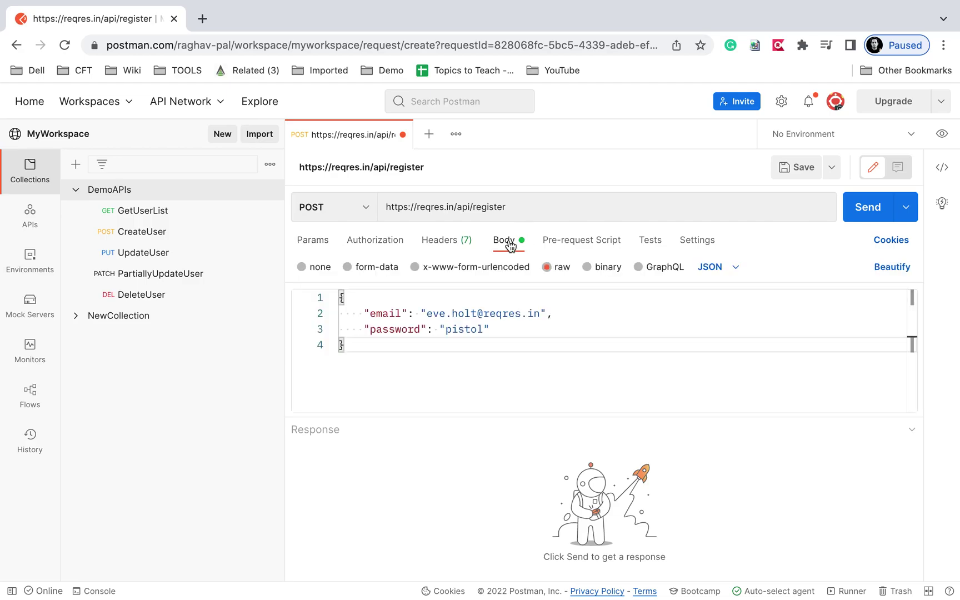
Save the request as RegisterUser in the DemoAPIs collection and send it.
click(790, 175)
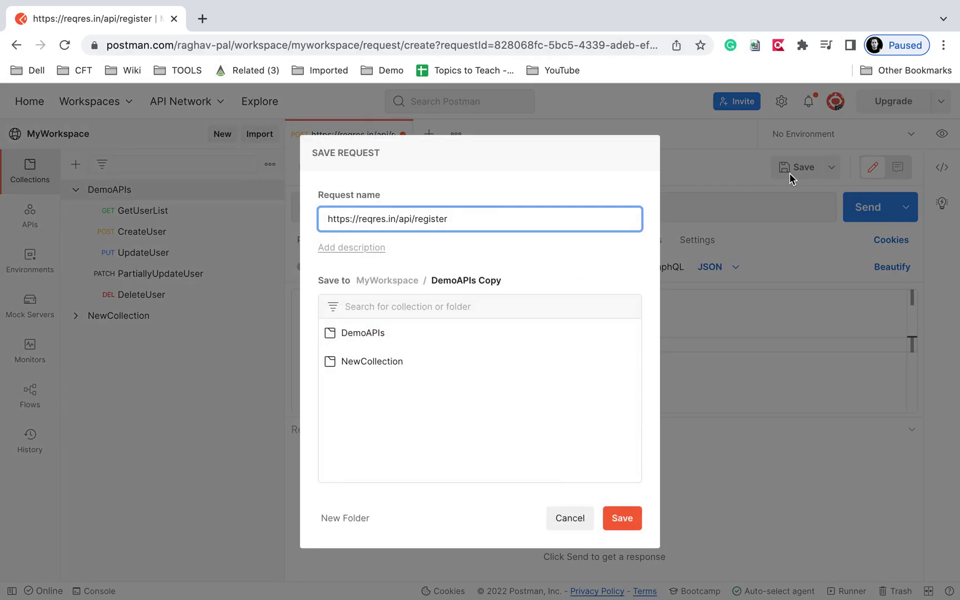
click(379, 336)
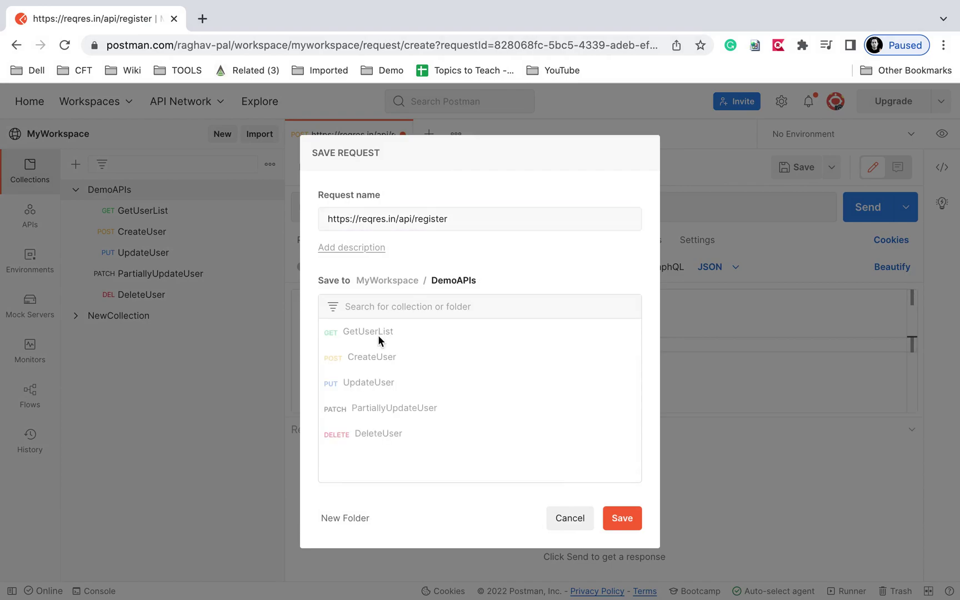
click(376, 219)
key(super+a)
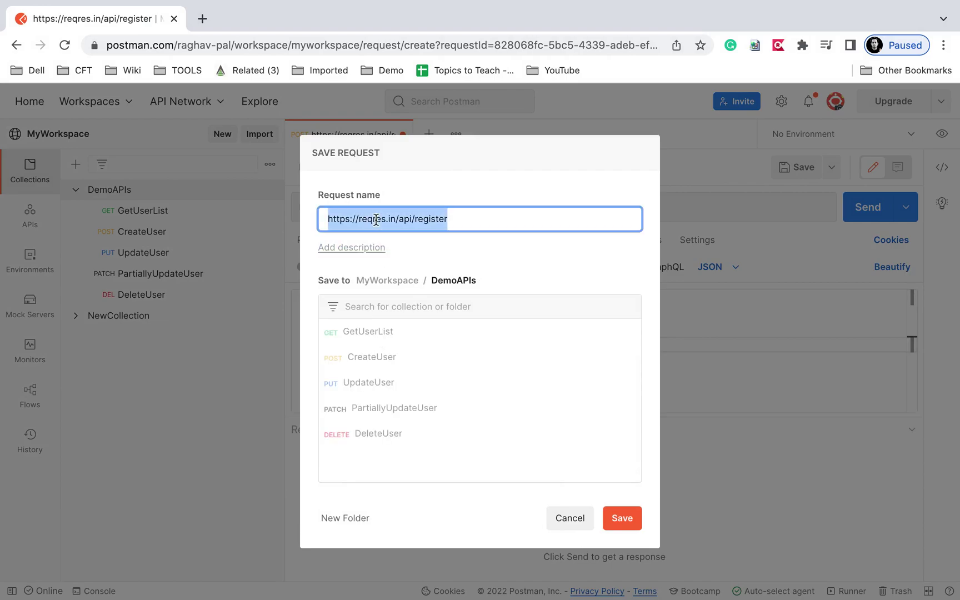
text(REg)
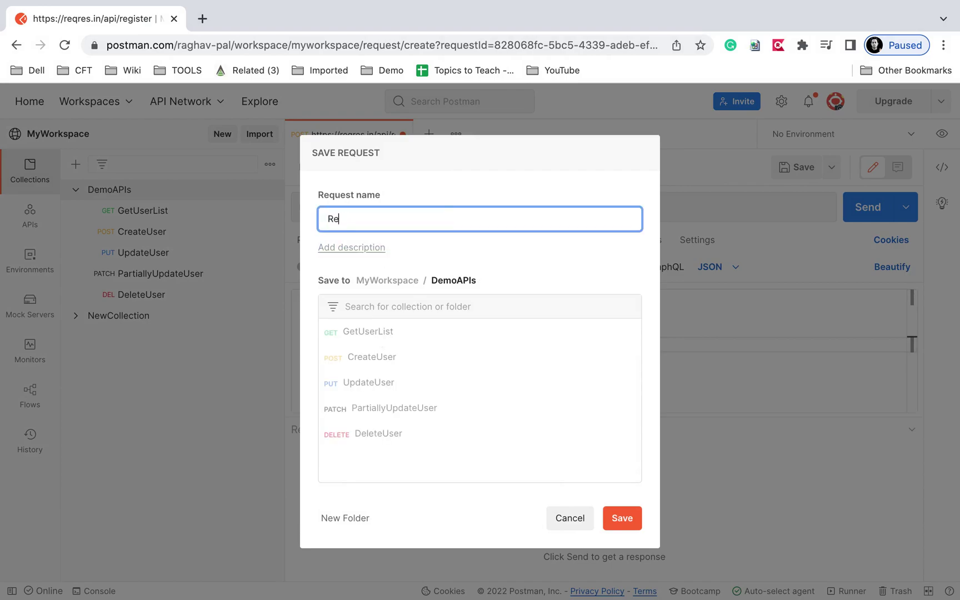
text(ister)
click(622, 518)
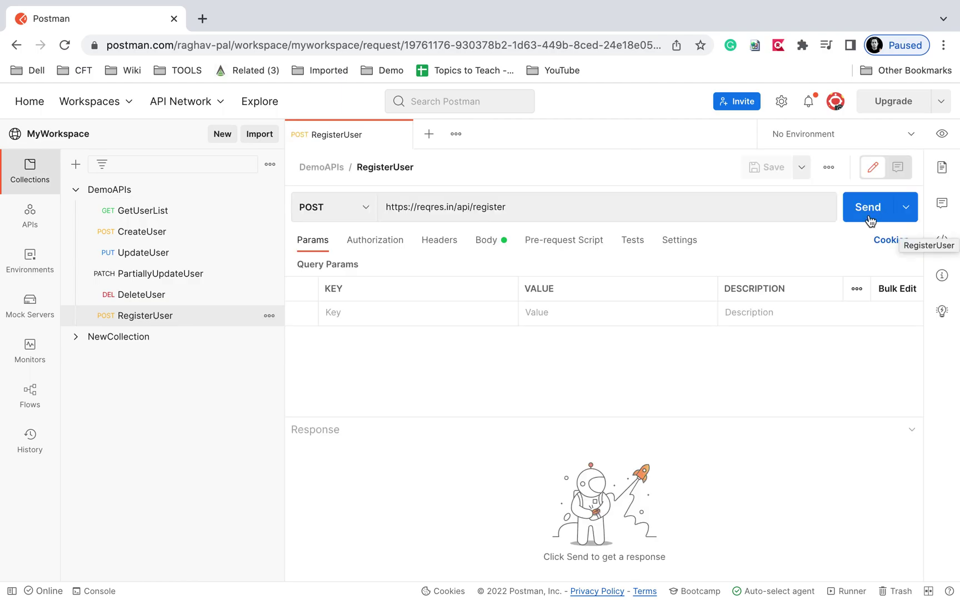
click(869, 219)
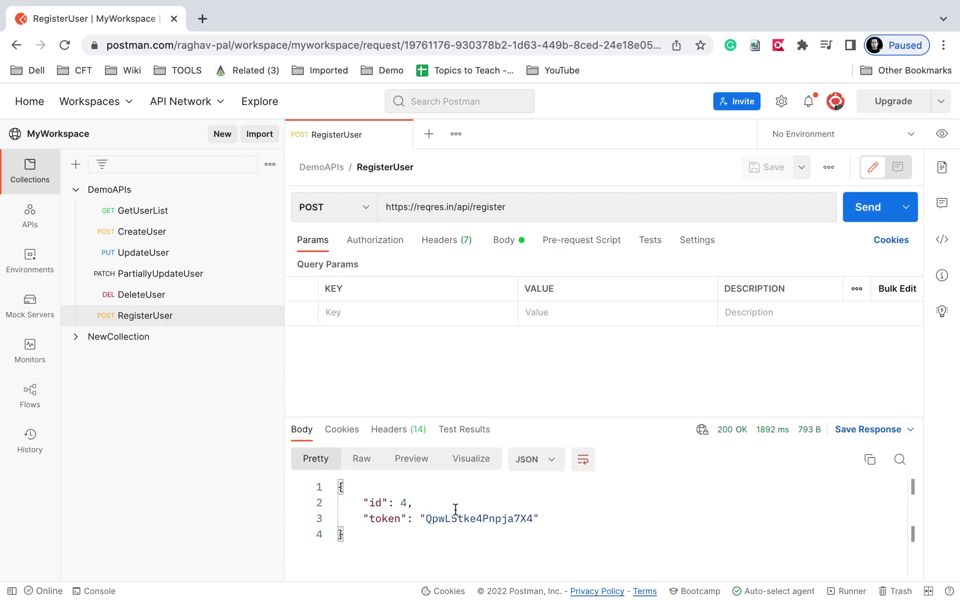
Compare the 200 OK response body, id 4 and token, with the Reqres example response.
drag(344, 543, 317, 482)
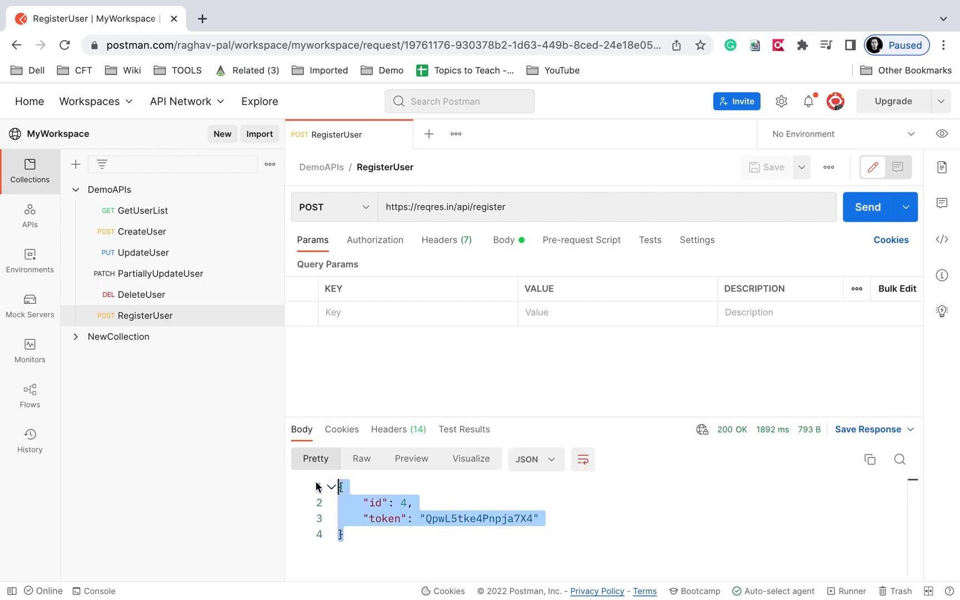
key(ctrl+Right)
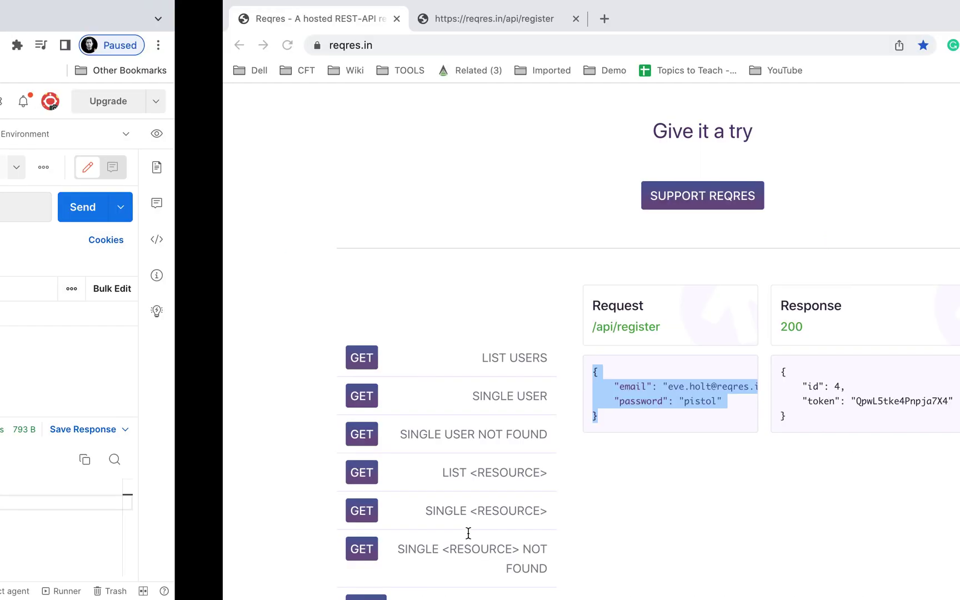
click(737, 443)
drag(737, 445, 563, 352)
key(ctrl+Left)
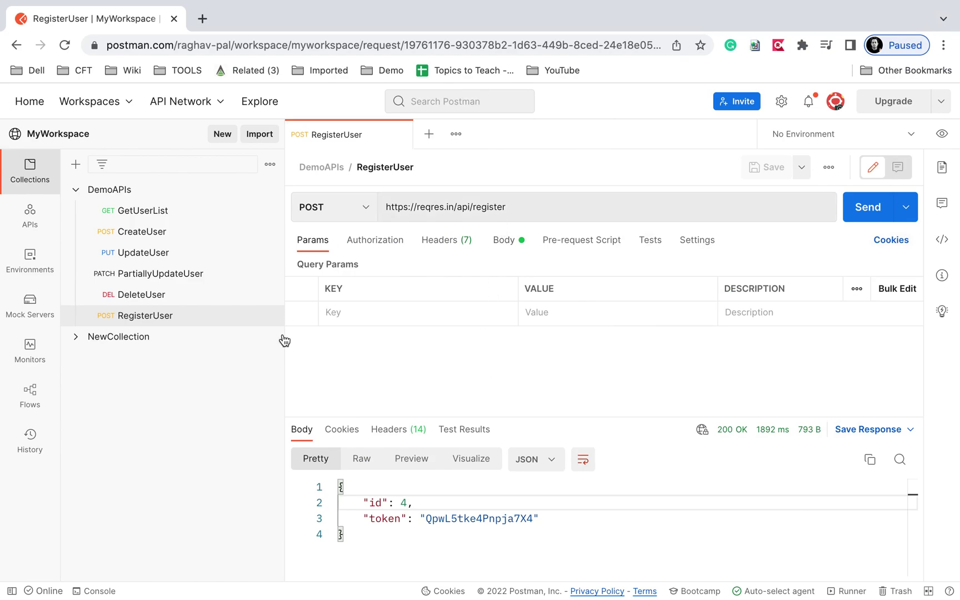
Highlight the URL path and the body's email and password values that will become variables.
drag(434, 207, 503, 209)
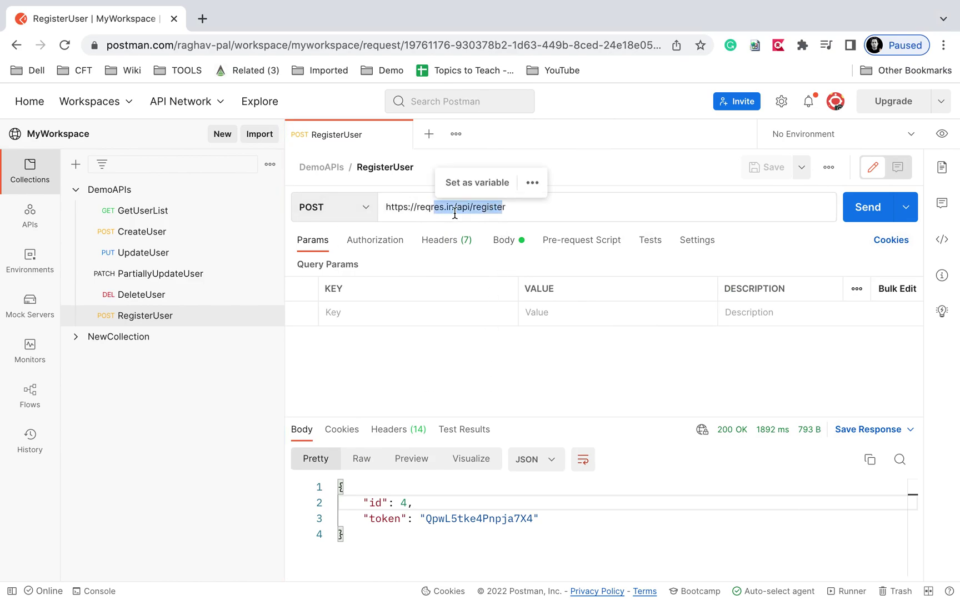
click(506, 239)
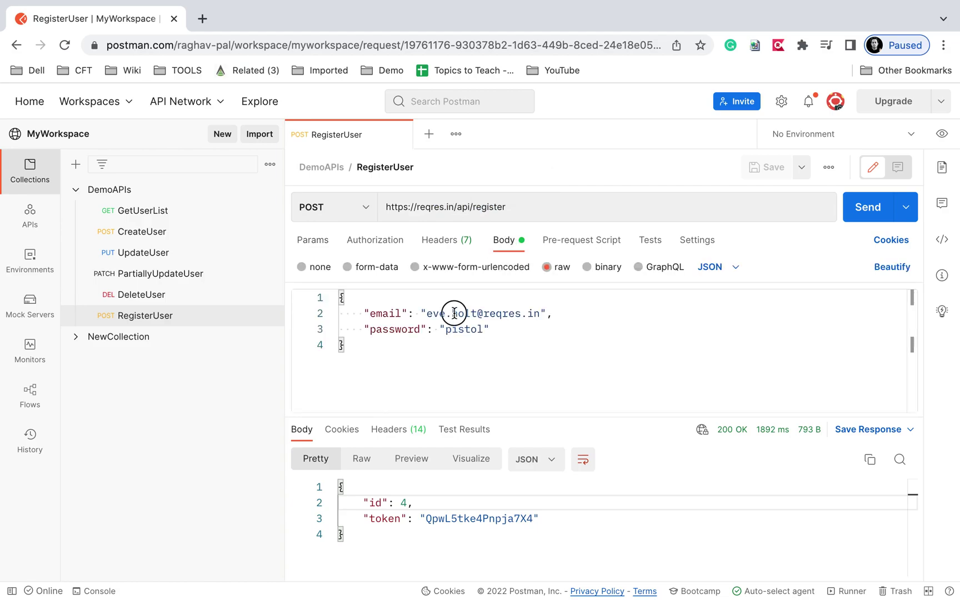
click(454, 315)
double_click(459, 329)
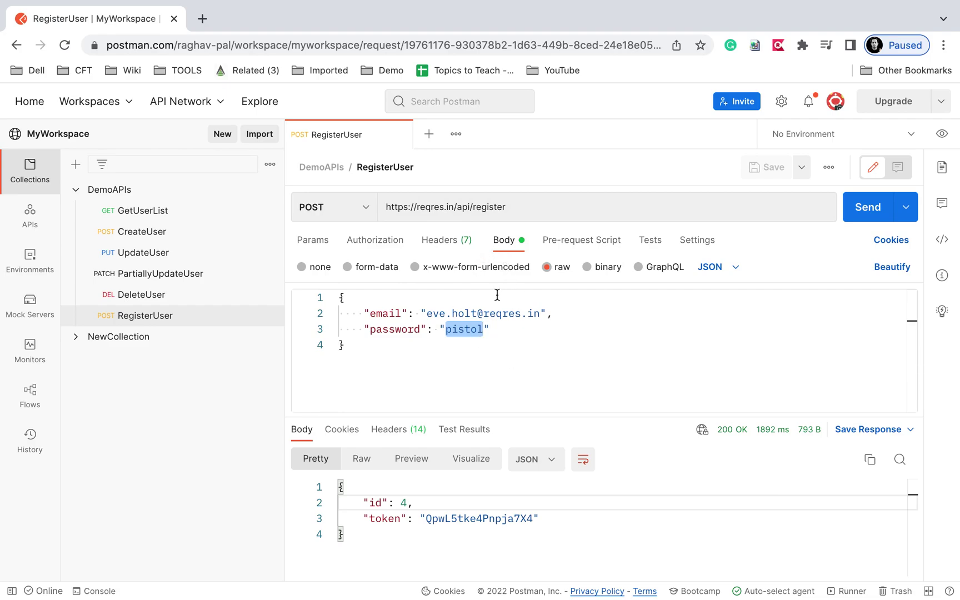
click(439, 205)
drag(438, 206, 518, 206)
drag(426, 314, 514, 333)
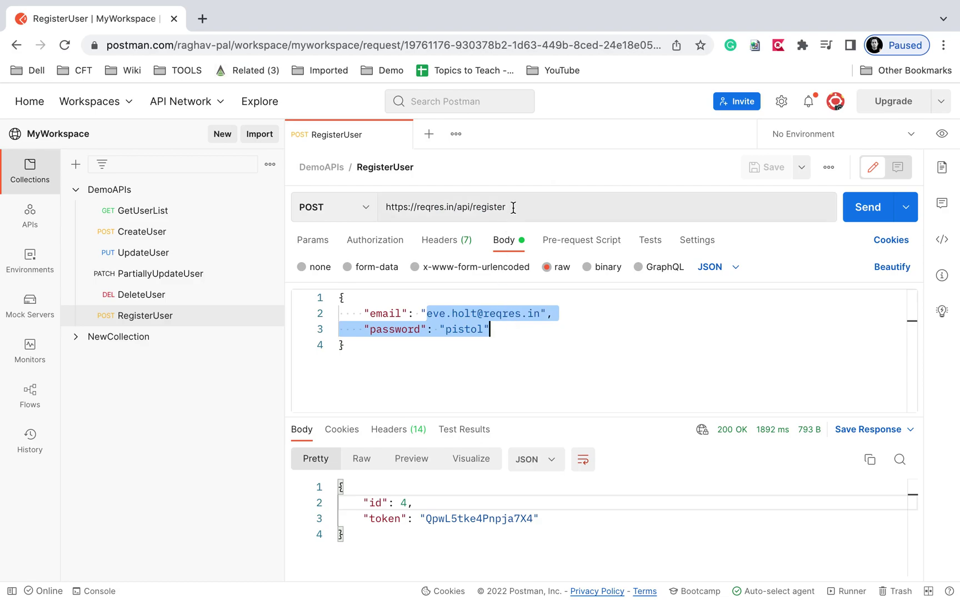
drag(433, 208, 513, 207)
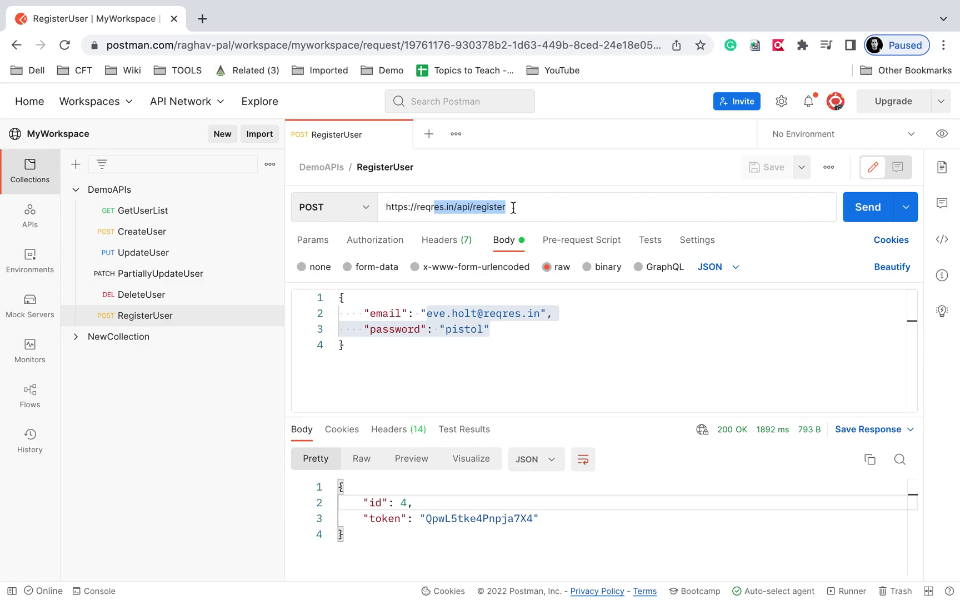
key(ctrl+Left)
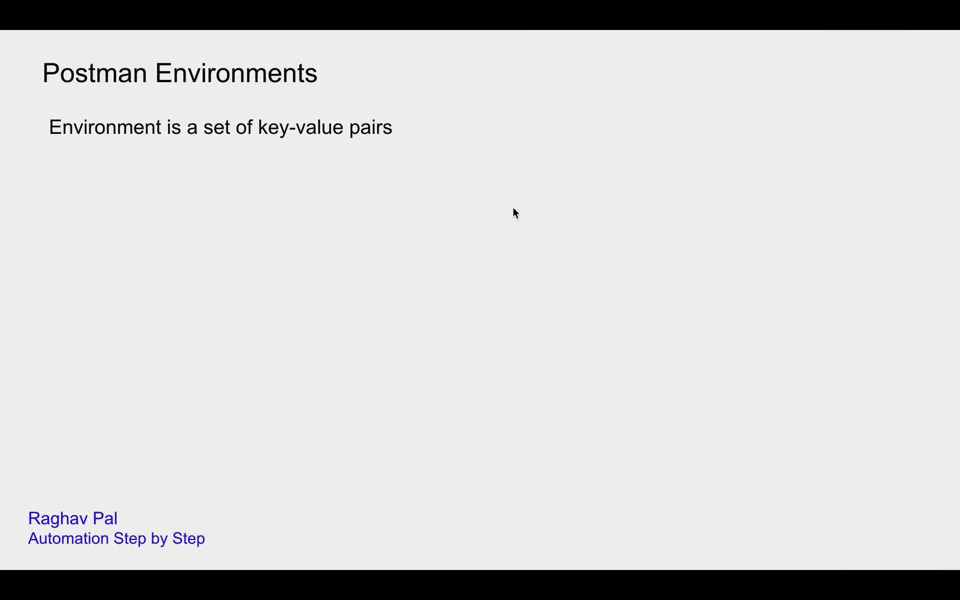
Show Step 1 (create an API request) and Step 2 (create environments with key-value variables).
key(Right)
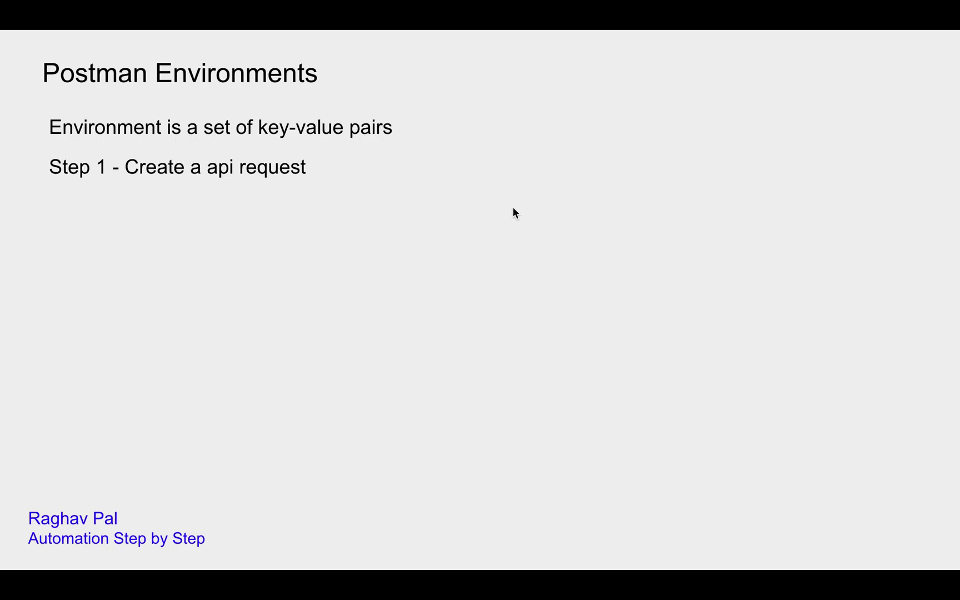
key(Right)
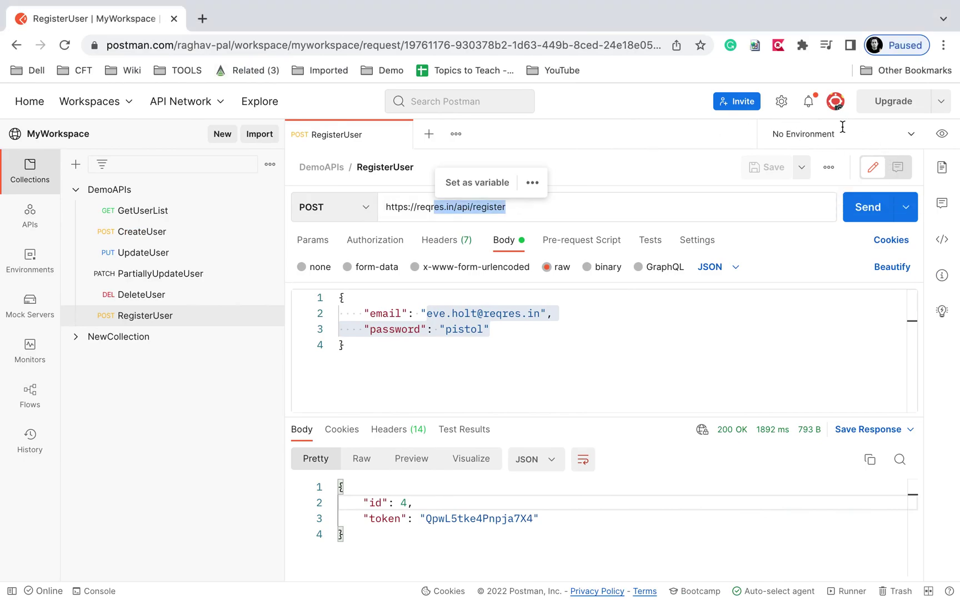
Add a blank new environment from the environment quick look panel.
drag(757, 119, 919, 147)
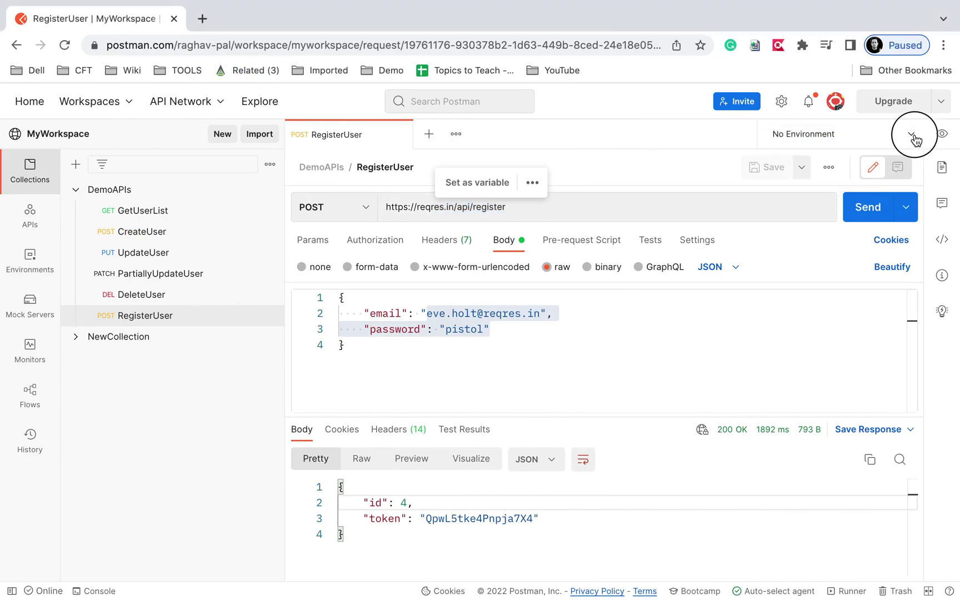
click(914, 134)
click(792, 162)
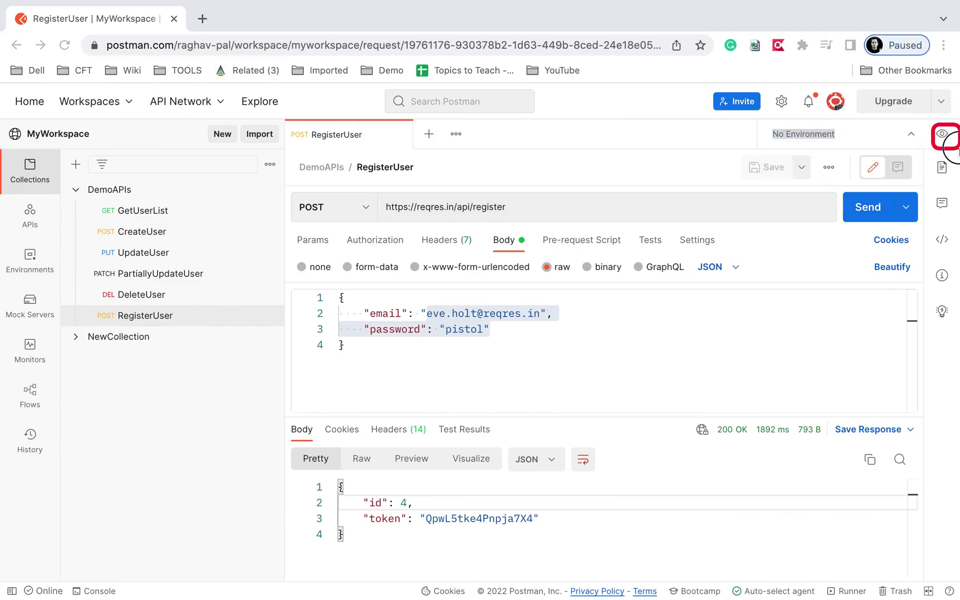
click(942, 134)
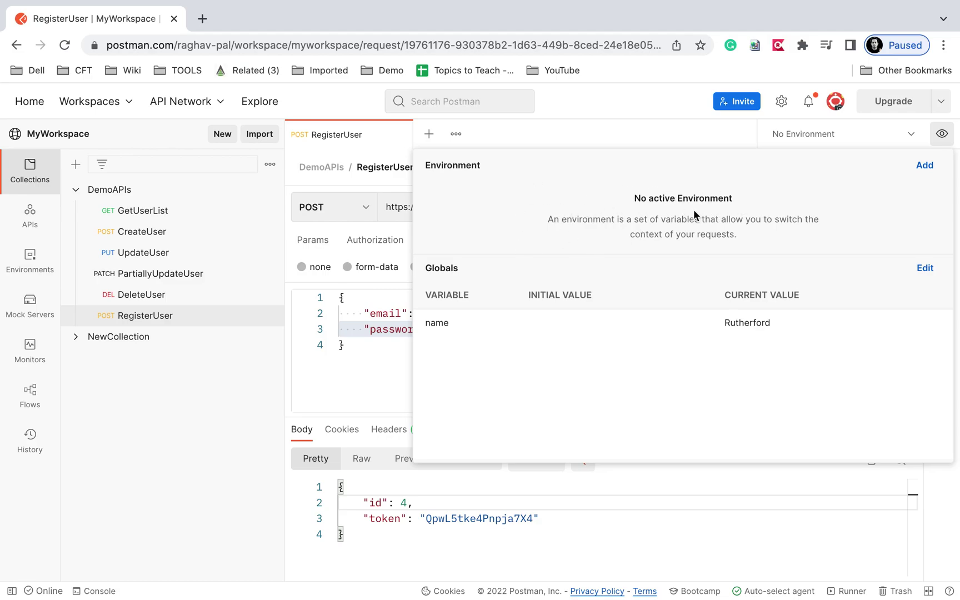
click(922, 166)
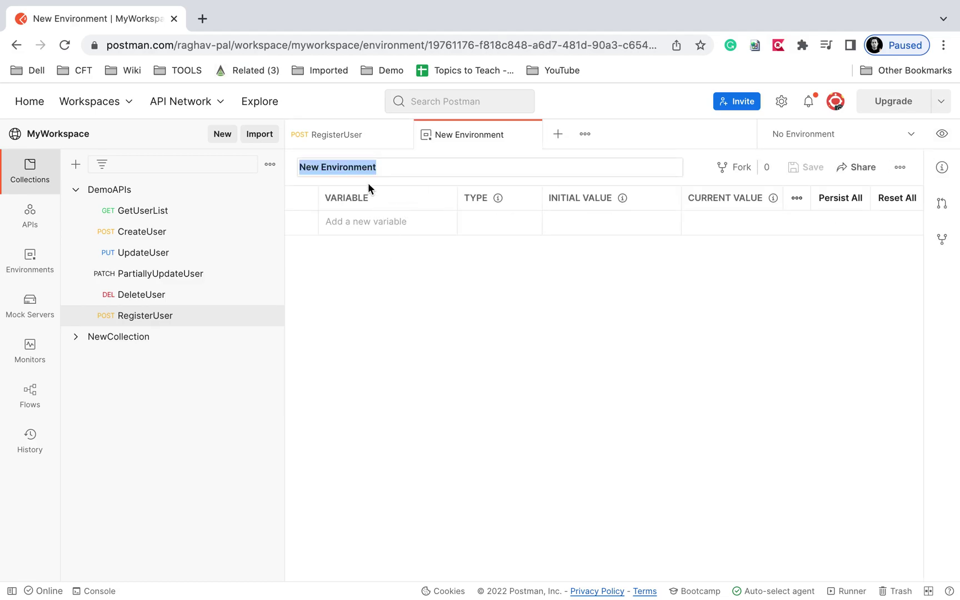
Name the environment QA and add three variables: url, email and password.
text(QA)
click(361, 221)
text(url)
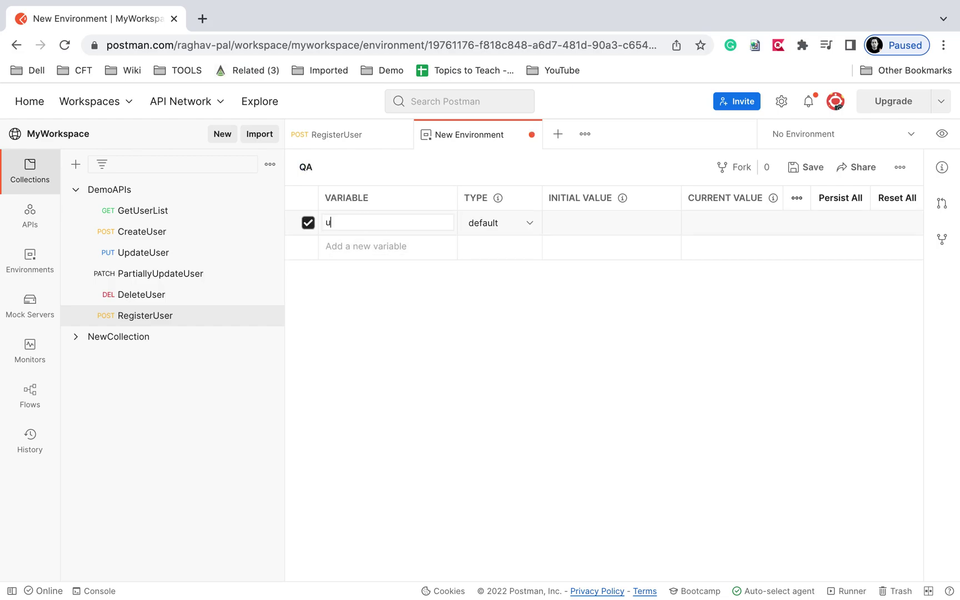
click(352, 247)
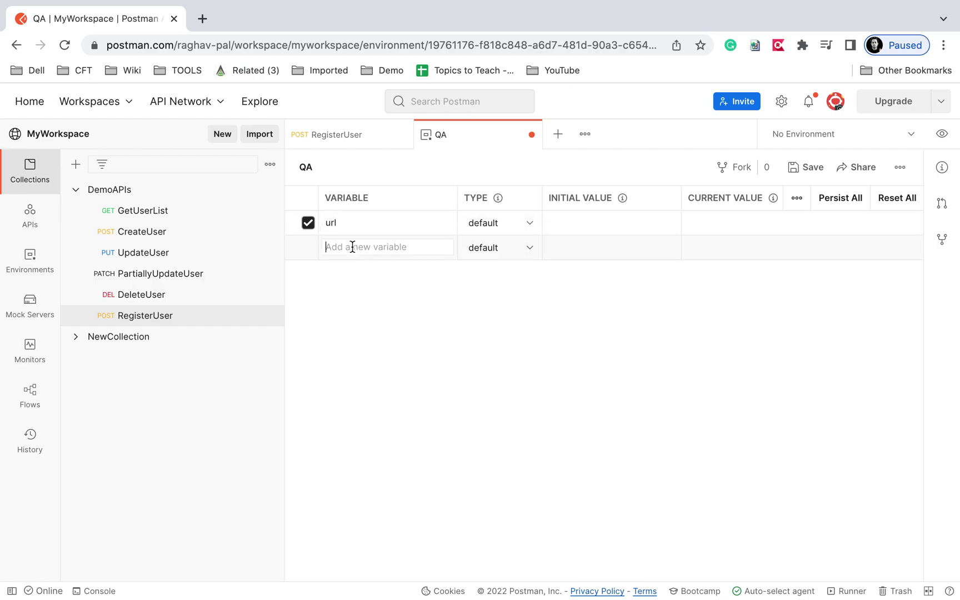
text(email)
click(345, 270)
text(password)
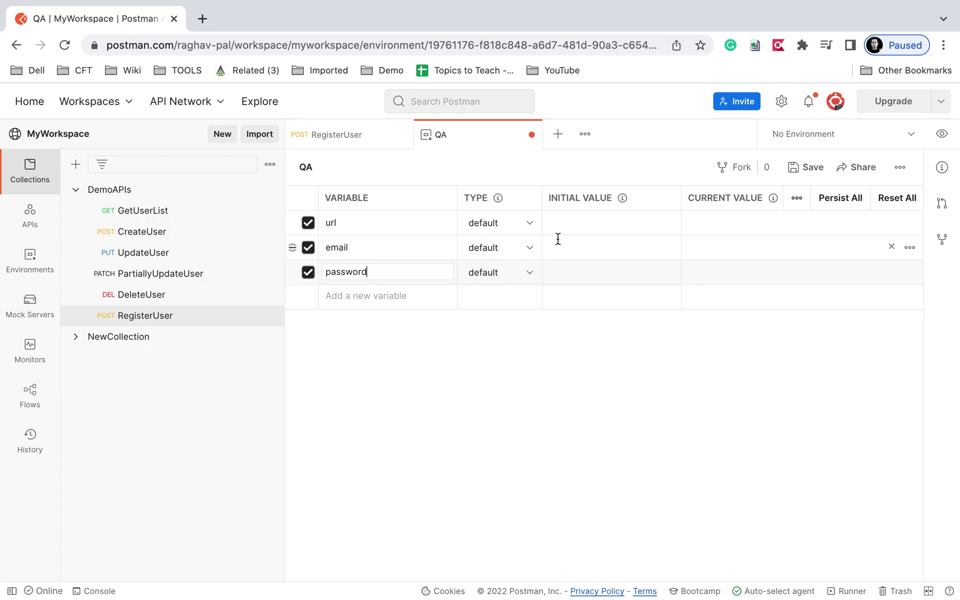
click(709, 224)
click(701, 239)
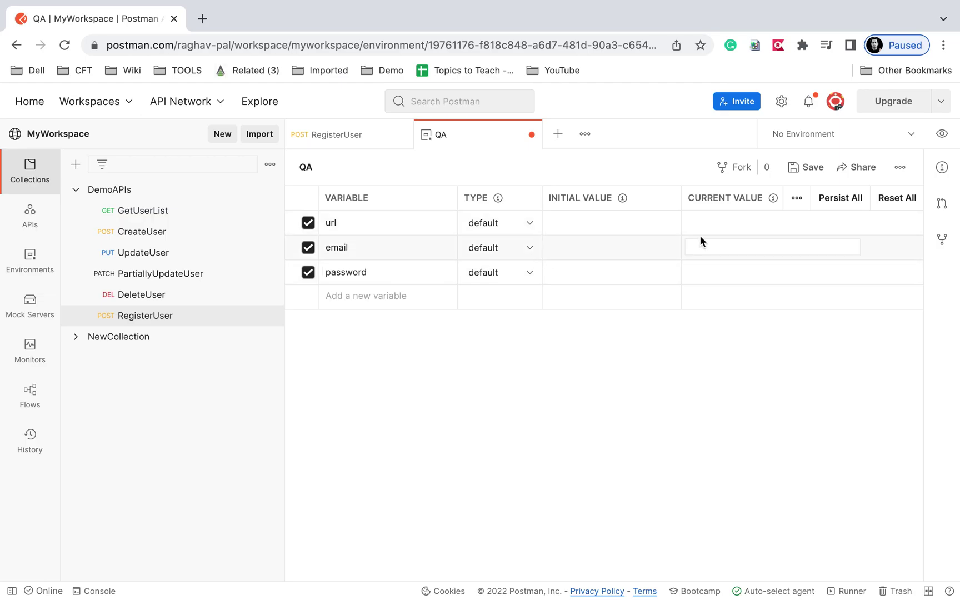
key(ctrl+Right)
Set the url variable's current value to /api/register and rename the variable to endpoint.
drag(445, 332, 291, 17)
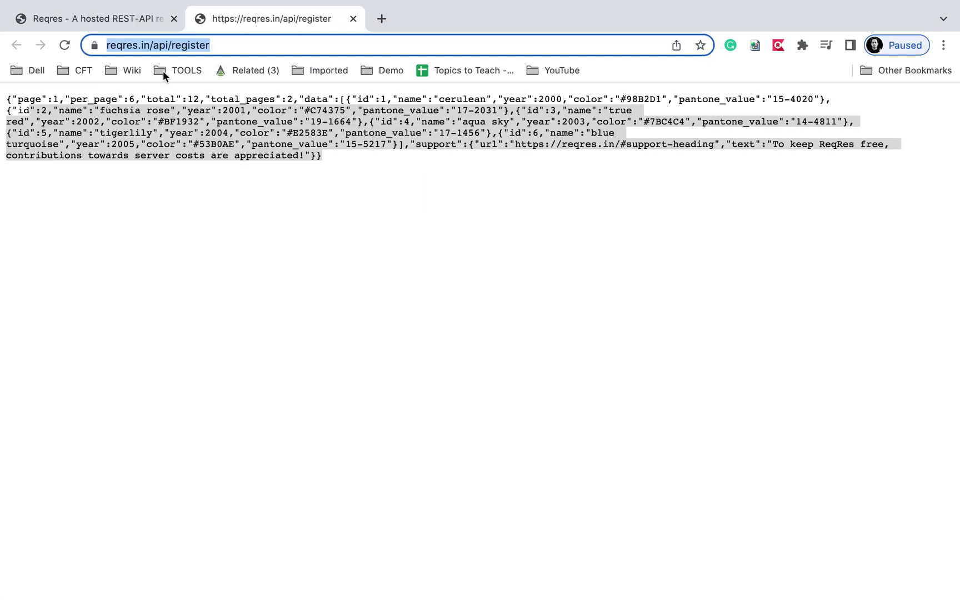
click(162, 47)
drag(189, 47, 248, 45)
key(ctrl+c)
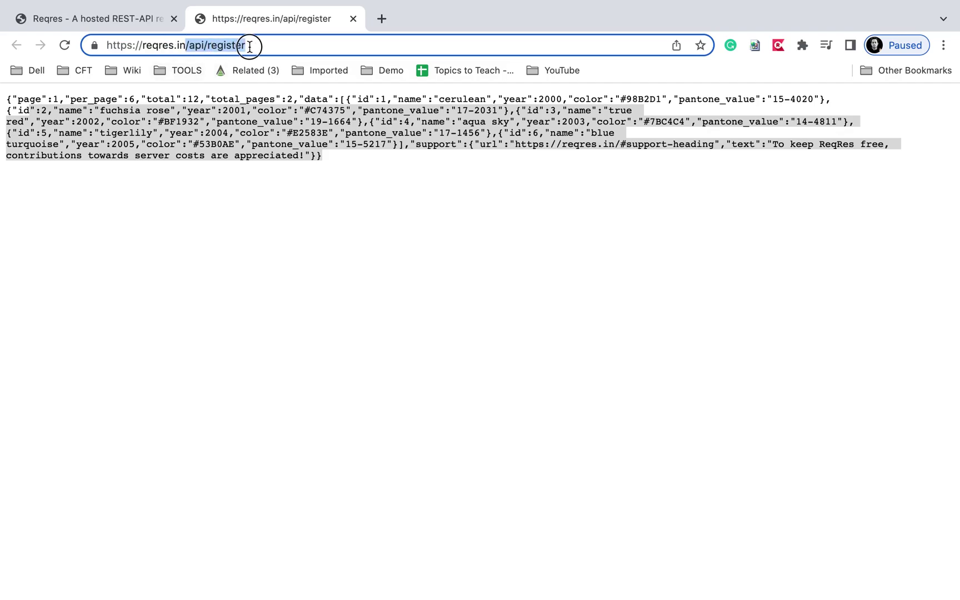
key(ctrl+Left)
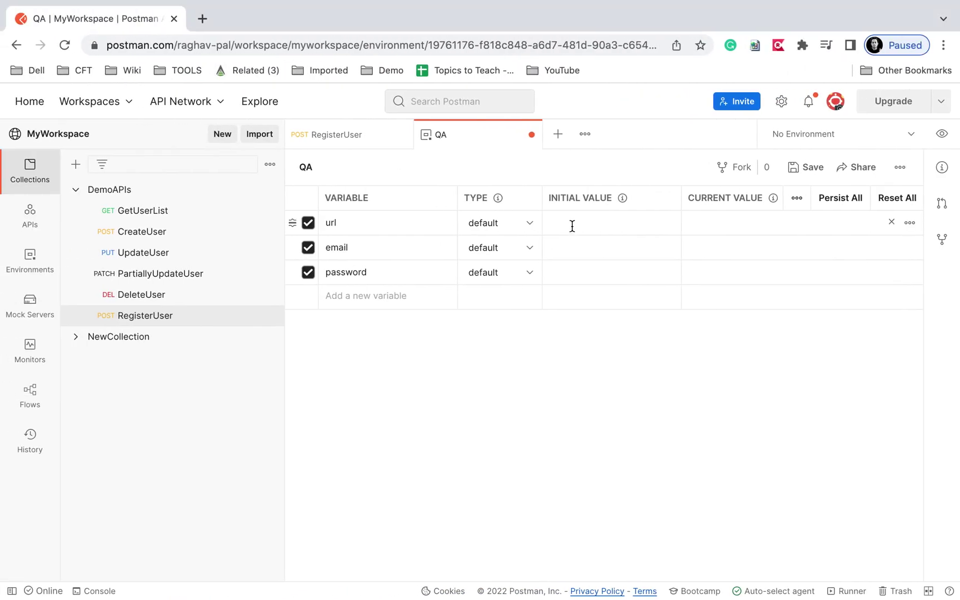
click(701, 223)
key(ctrl+v)
click(305, 225)
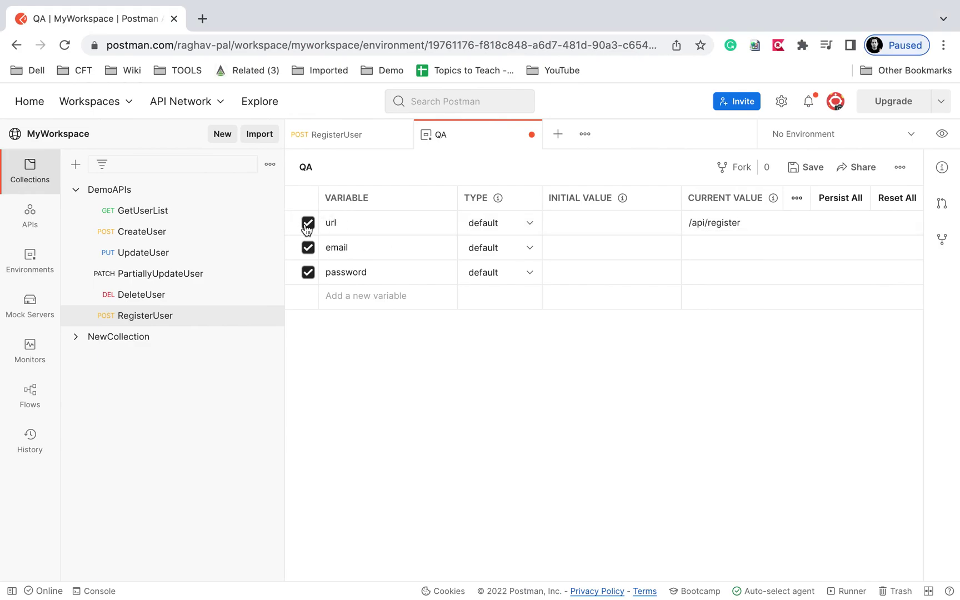
click(349, 218)
key(BackSpace)
key(BackSpace)
key(BackSpace)
text(endpoint)
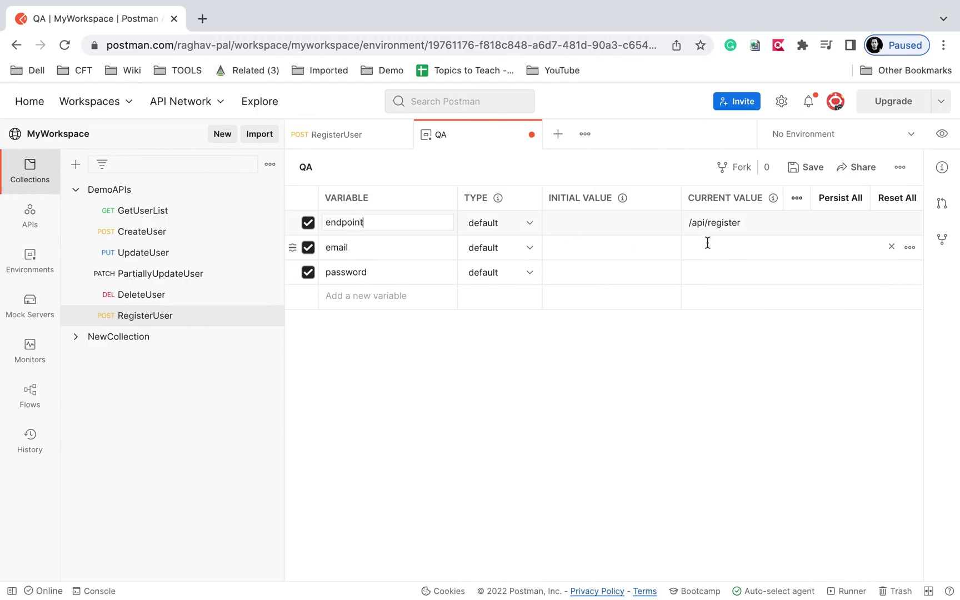
Fill the email and password current values with the Reqres sample registration credentials.
key(ctrl+Right)
click(127, 23)
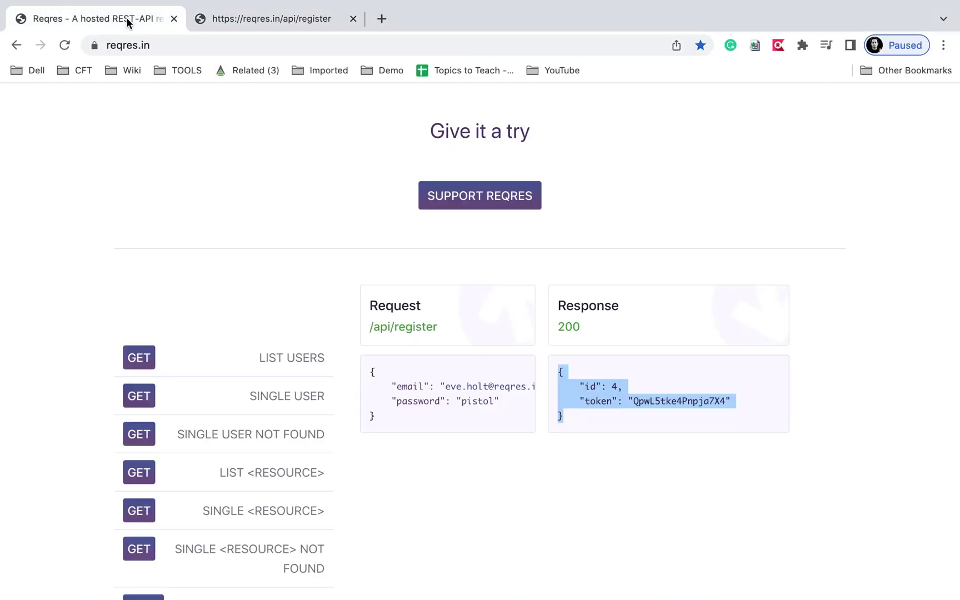
drag(444, 385, 520, 389)
key(super+c)
key(ctrl+Left)
click(714, 251)
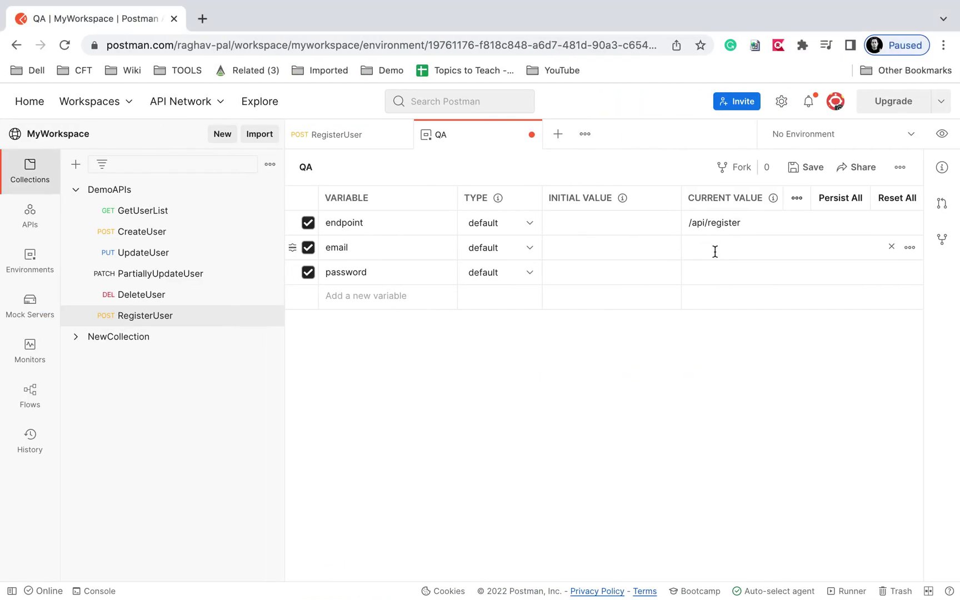
key(super+v)
key(ctrl+Right)
double_click(442, 400)
key(super+c)
key(ctrl+Left)
click(737, 274)
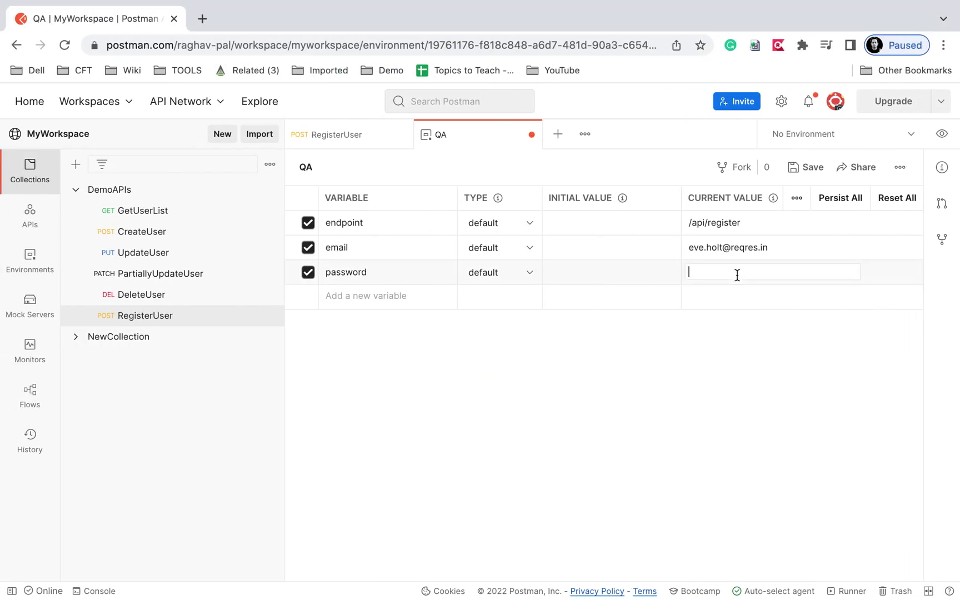
key(super+v)
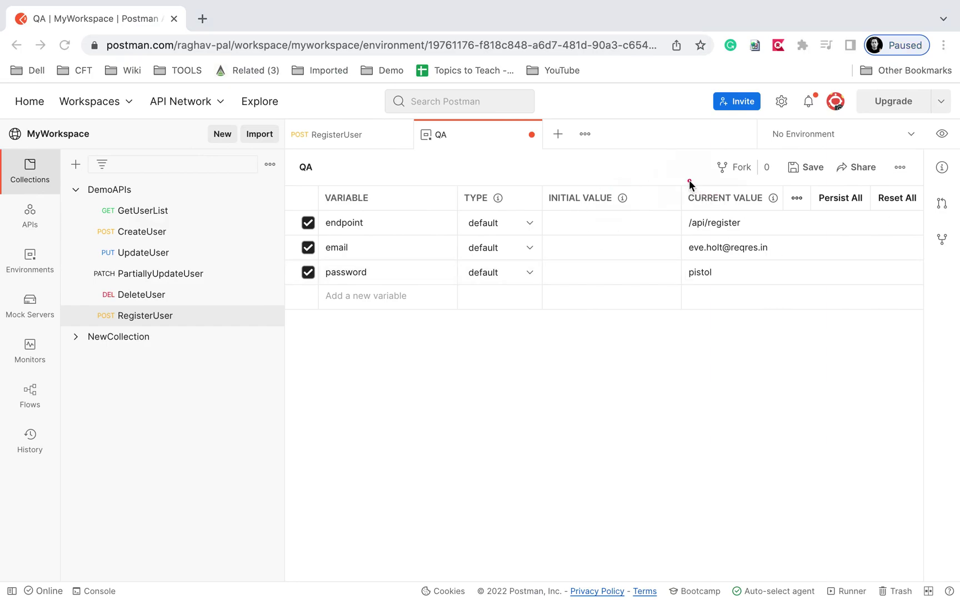
drag(689, 180, 787, 306)
Copy all current values into the initial values with Persist All.
drag(537, 175, 651, 282)
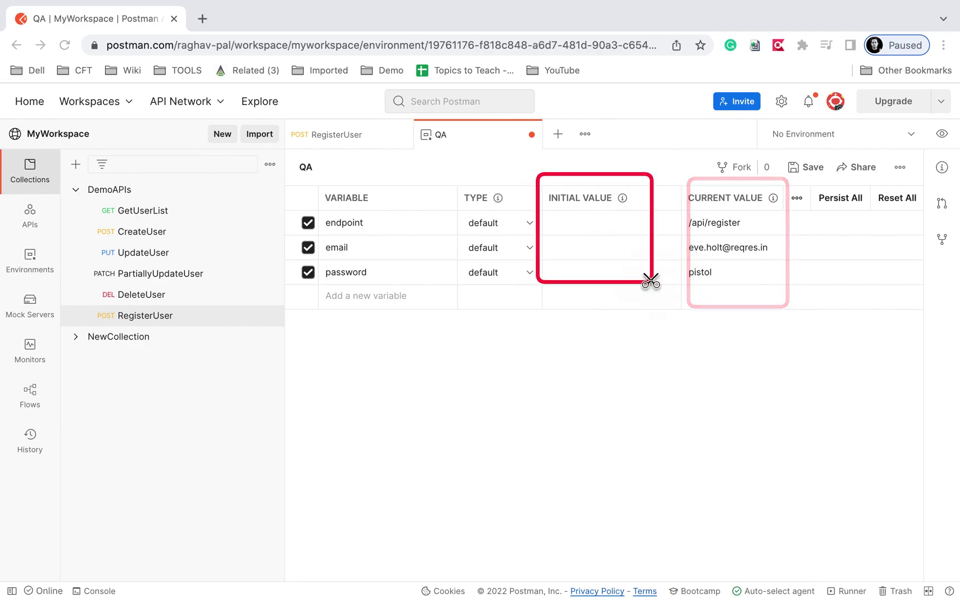
mouse_move(774, 202)
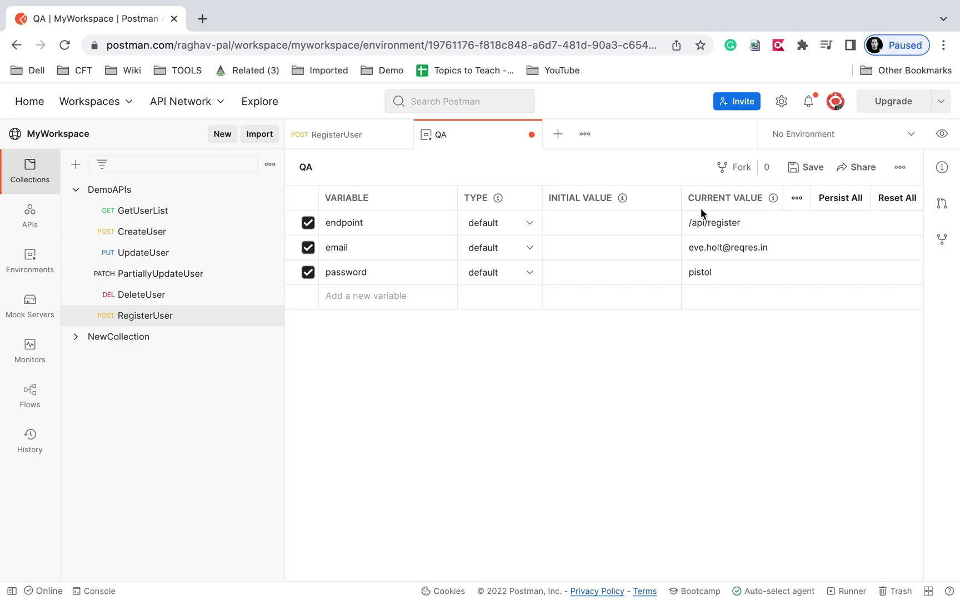
drag(680, 186, 780, 310)
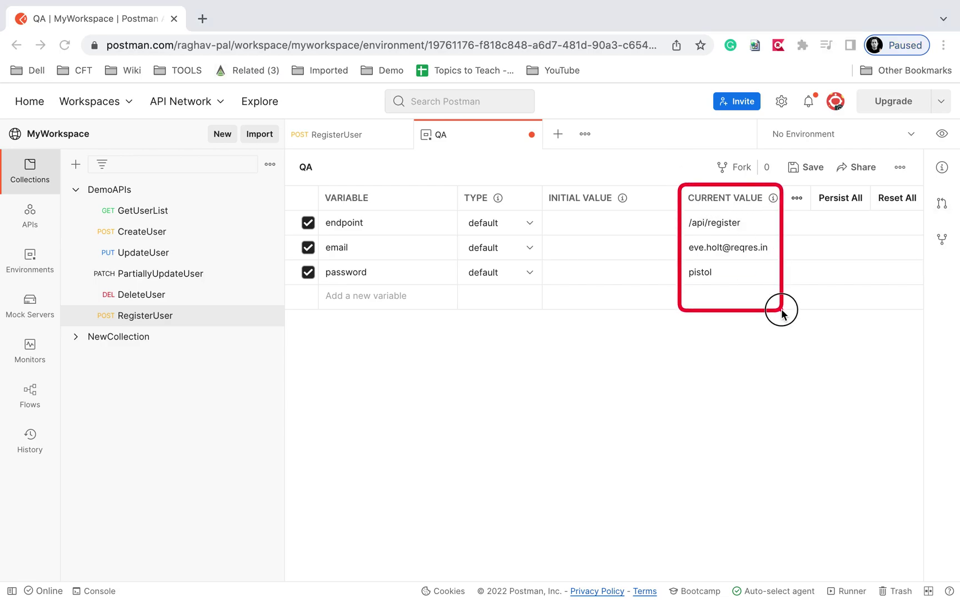
drag(681, 179, 775, 315)
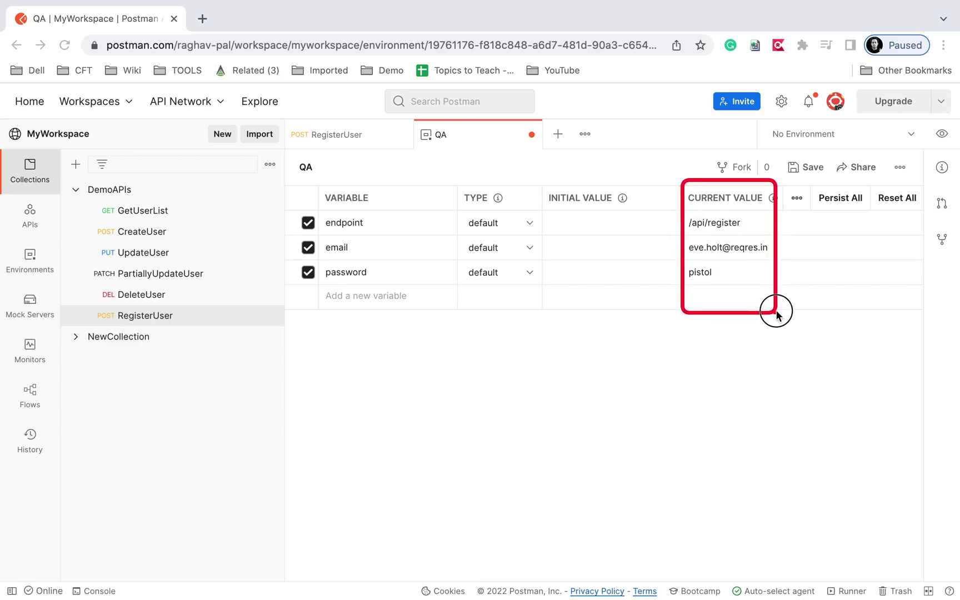
click(846, 198)
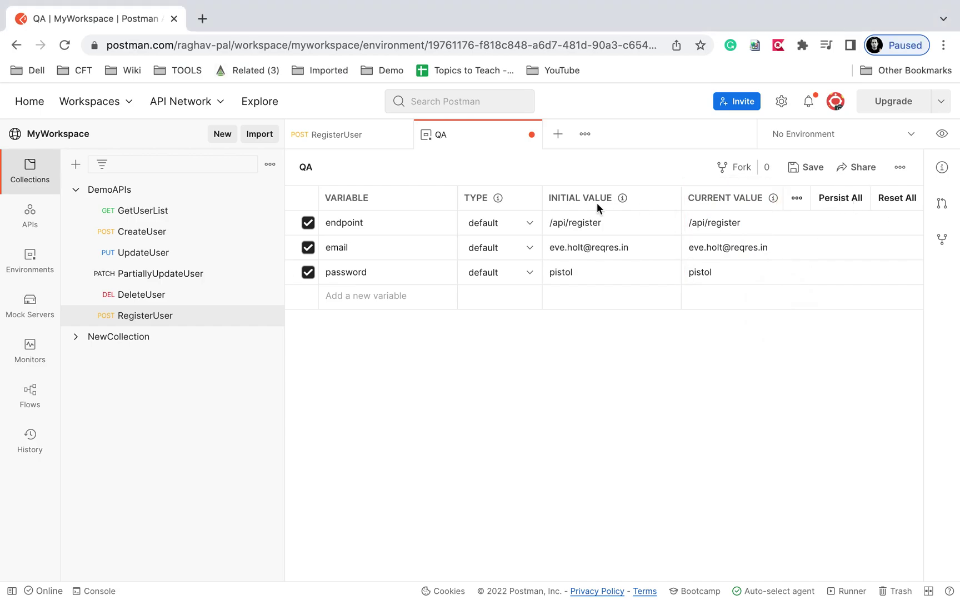
mouse_move(538, 170)
mouse_down()
mouse_move(627, 300)
mouse_move(647, 307)
mouse_move(648, 295)
mouse_up()
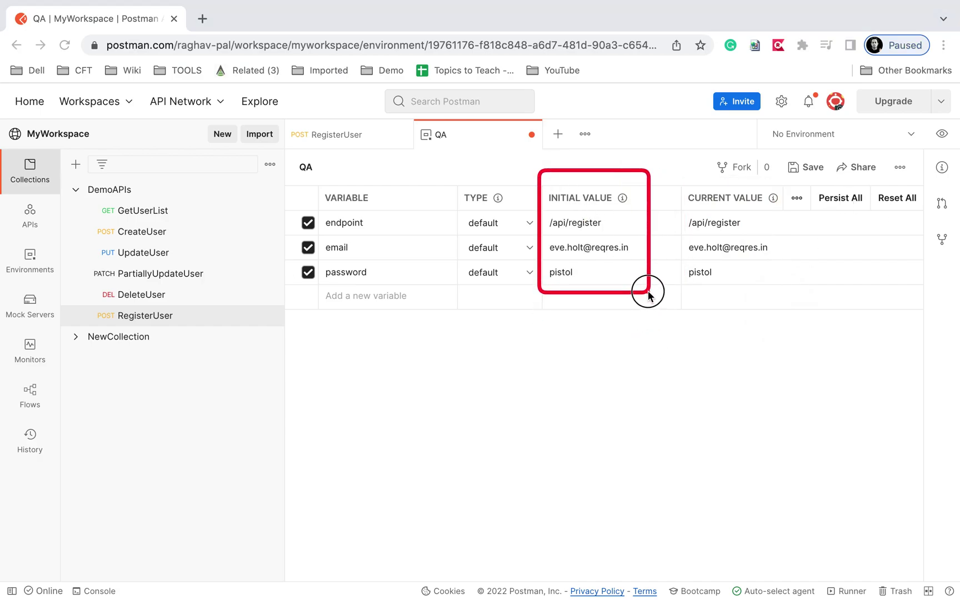
key(Escape)
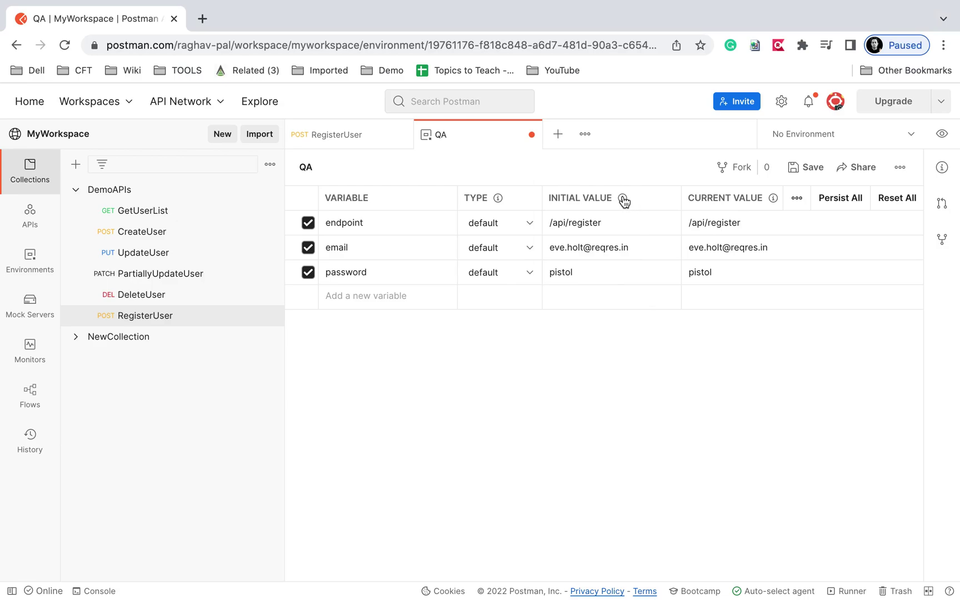
Check the endpoint, email and password values, then save the QA environment.
mouse_move(623, 201)
click(706, 229)
mouse_move(688, 193)
mouse_down()
mouse_move(777, 336)
mouse_move(760, 291)
mouse_move(779, 299)
mouse_up()
drag(544, 178, 638, 295)
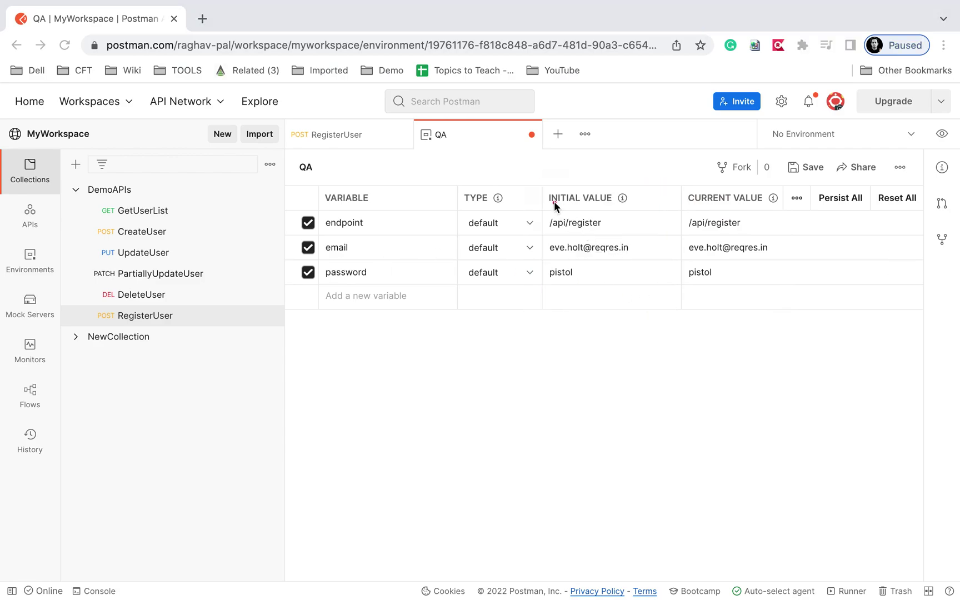
mouse_move(542, 189)
mouse_down()
mouse_move(827, 326)
mouse_move(795, 310)
mouse_up()
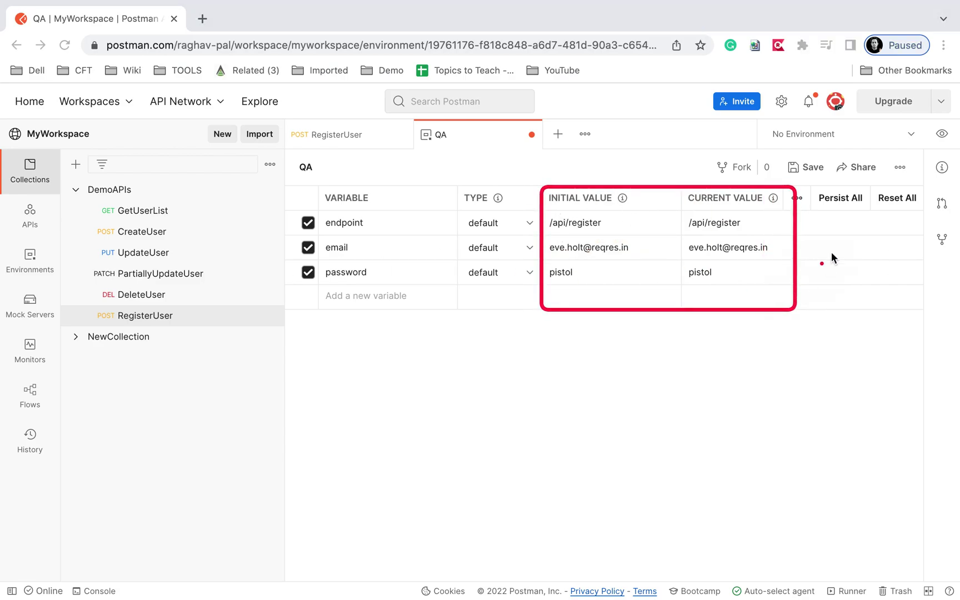
mouse_move(820, 193)
mouse_down()
mouse_move(879, 207)
mouse_move(869, 205)
mouse_up()
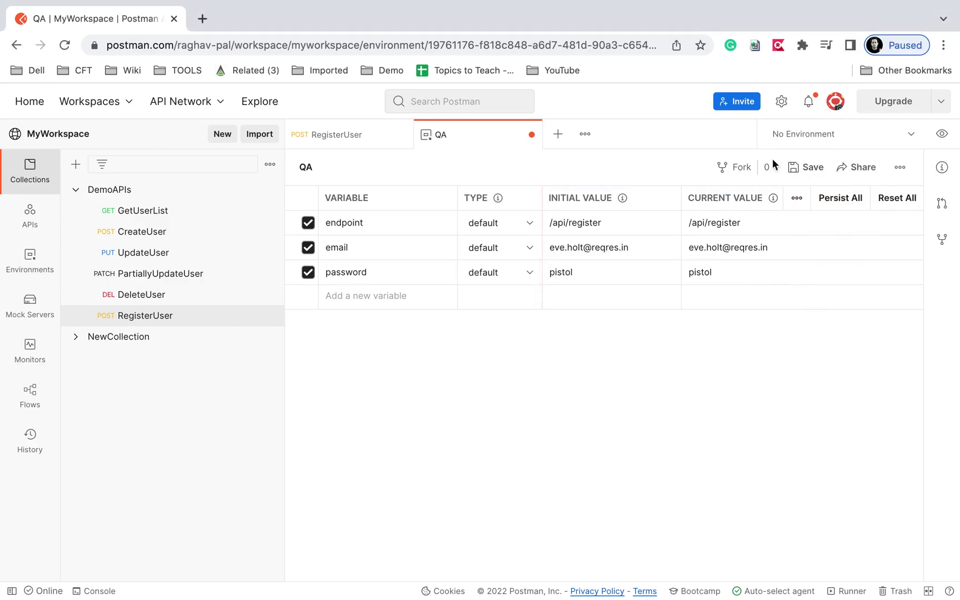
click(804, 174)
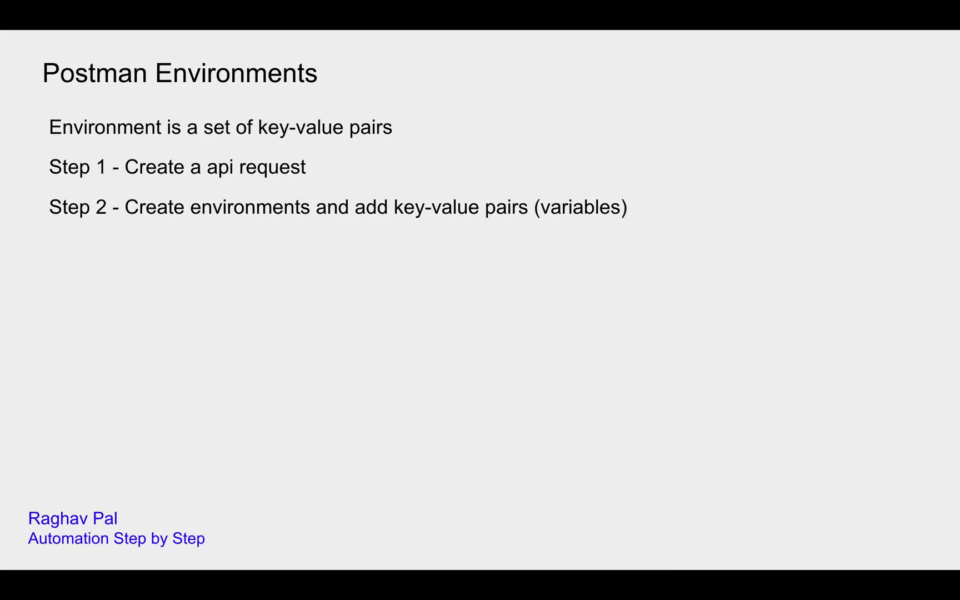
Reveal the next slide step and return to the RegisterUser request.
click(666, 260)
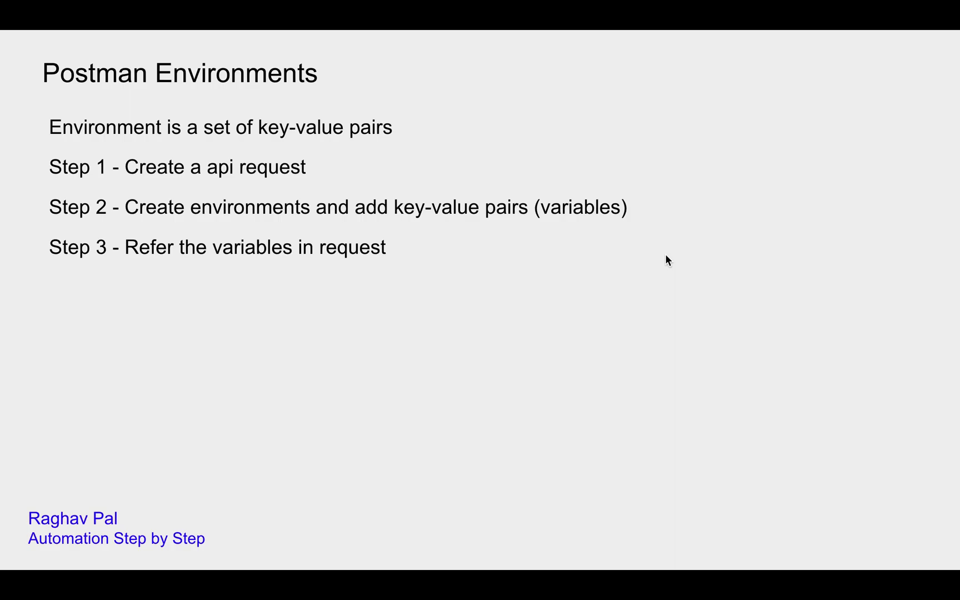
key(ctrl+Right)
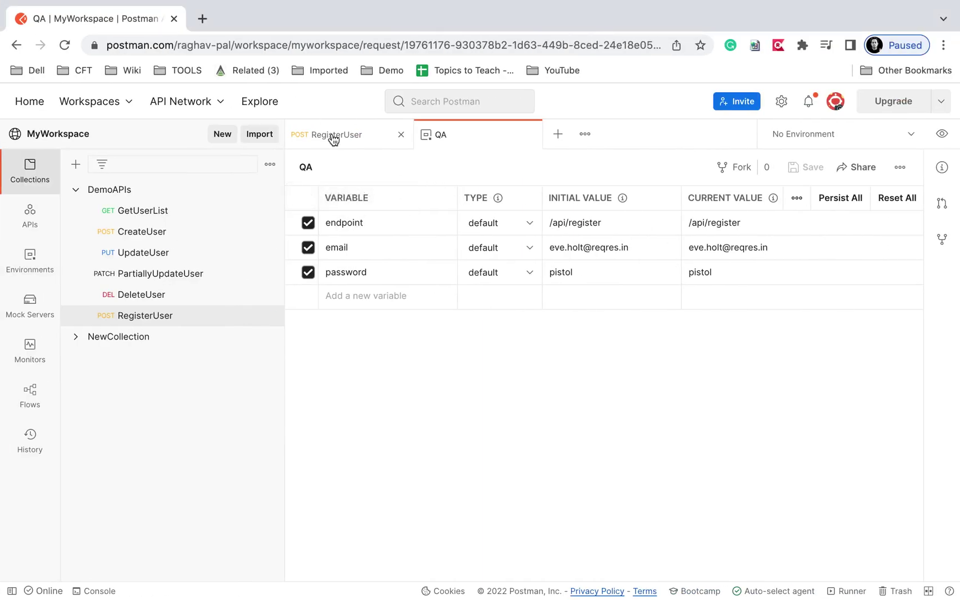
click(333, 139)
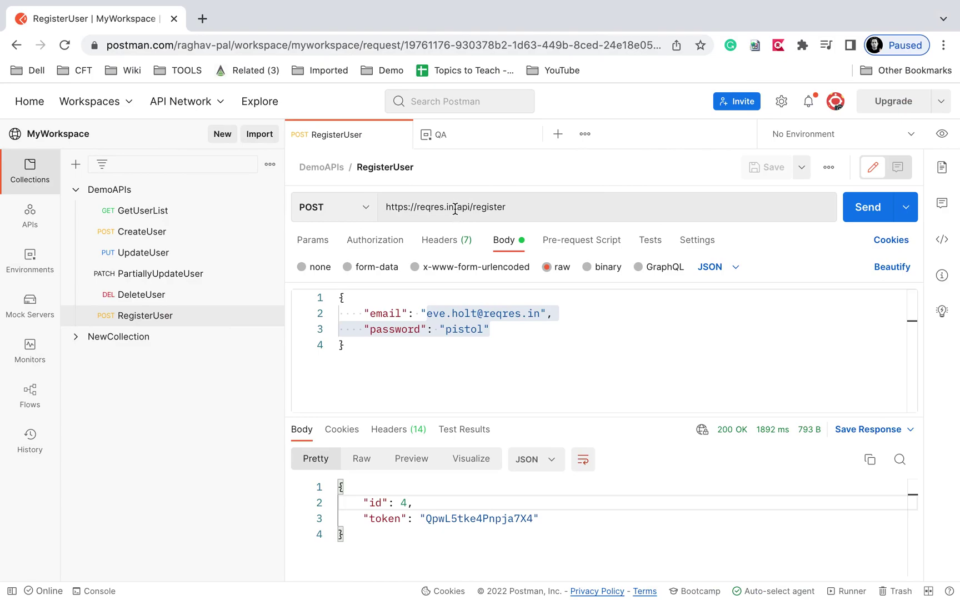
Compare the request URL's path with the endpoint value in the QA environment variables.
drag(434, 208, 514, 208)
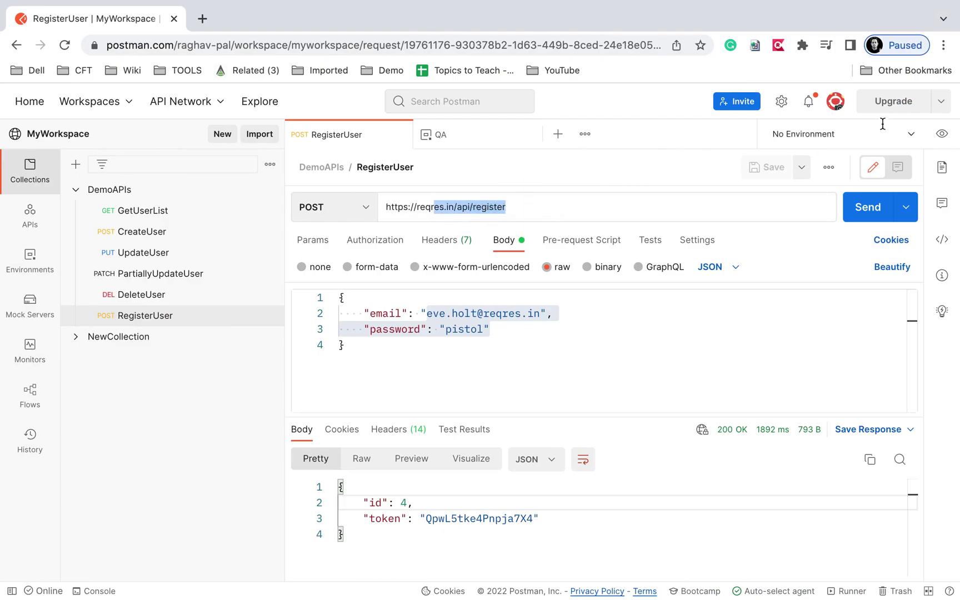
click(941, 133)
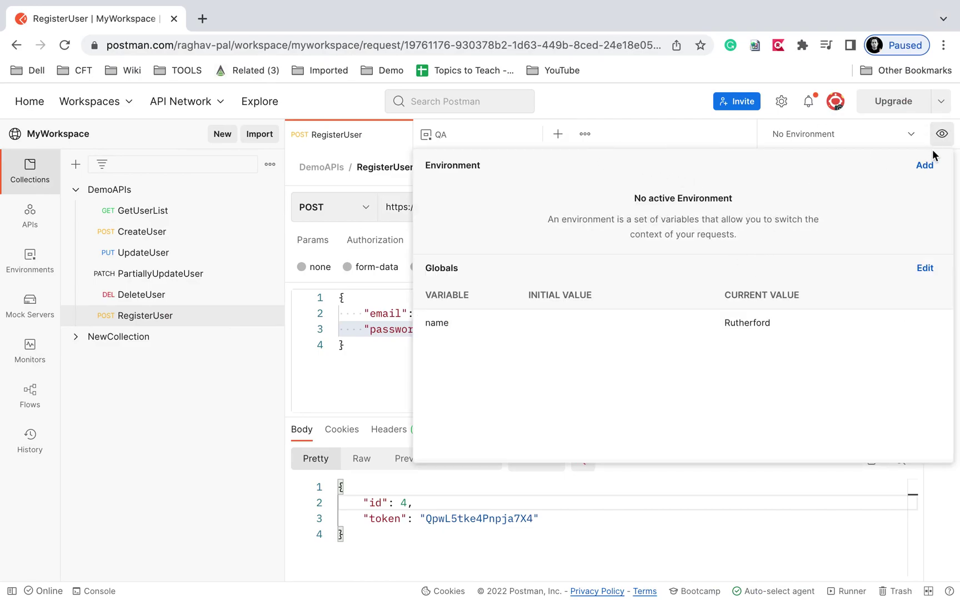
click(440, 135)
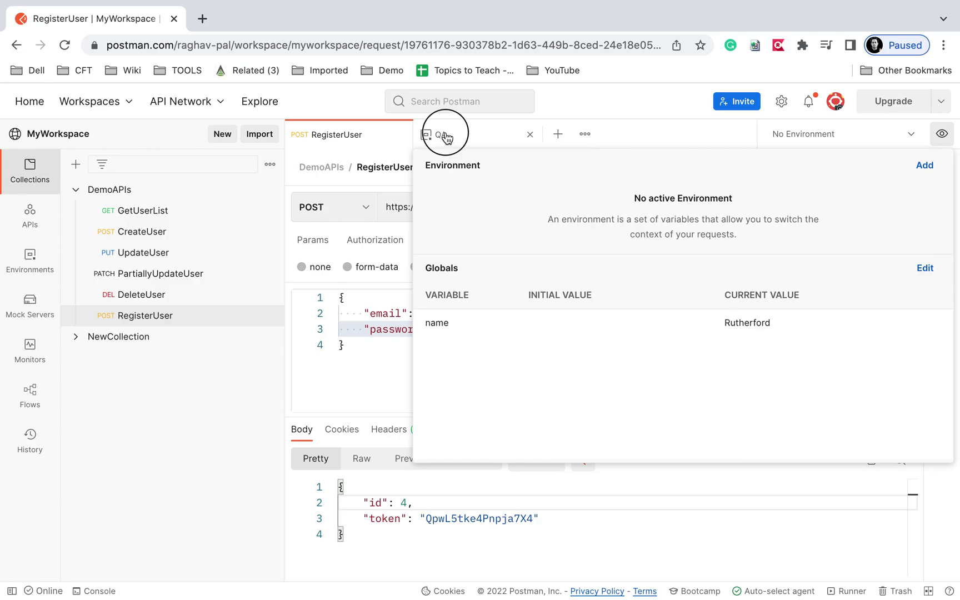
click(554, 221)
drag(557, 221, 626, 220)
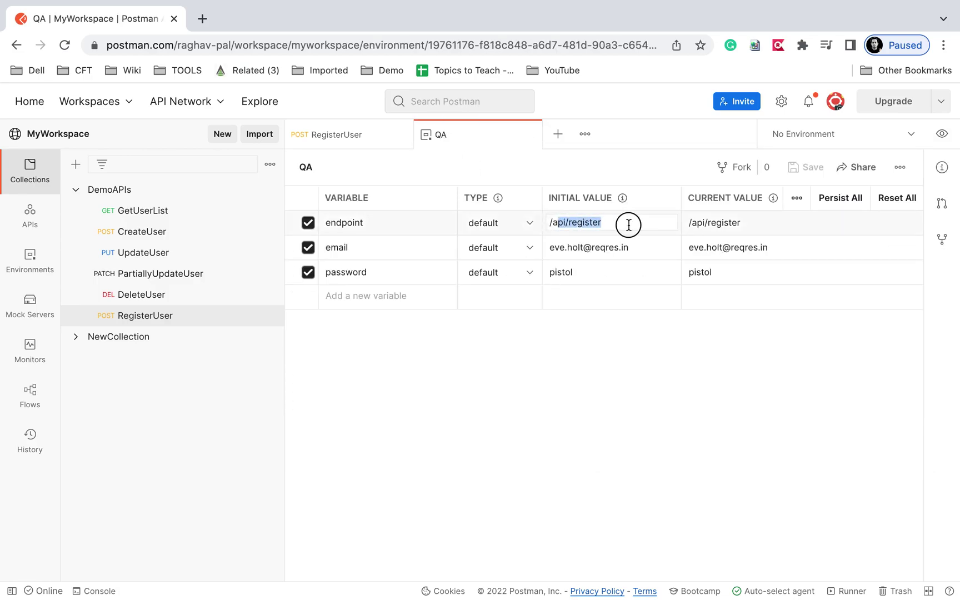
click(364, 141)
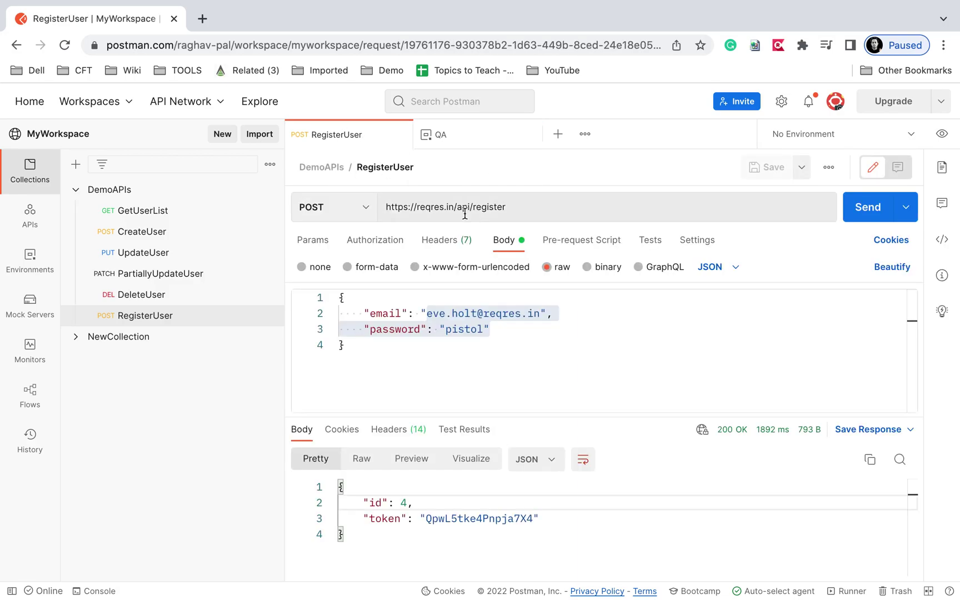
drag(417, 206, 521, 207)
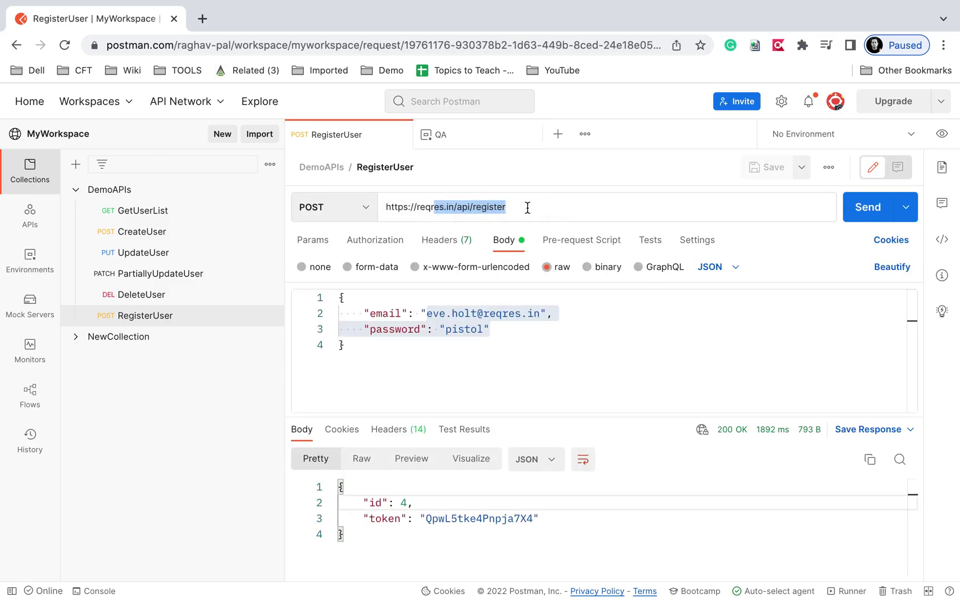
click(530, 206)
key(BackSpace)
key(BackSpace)
key(BackSpace)
key(BackSpace)
key(BackSpace)
key(BackSpace)
key(BackSpace)
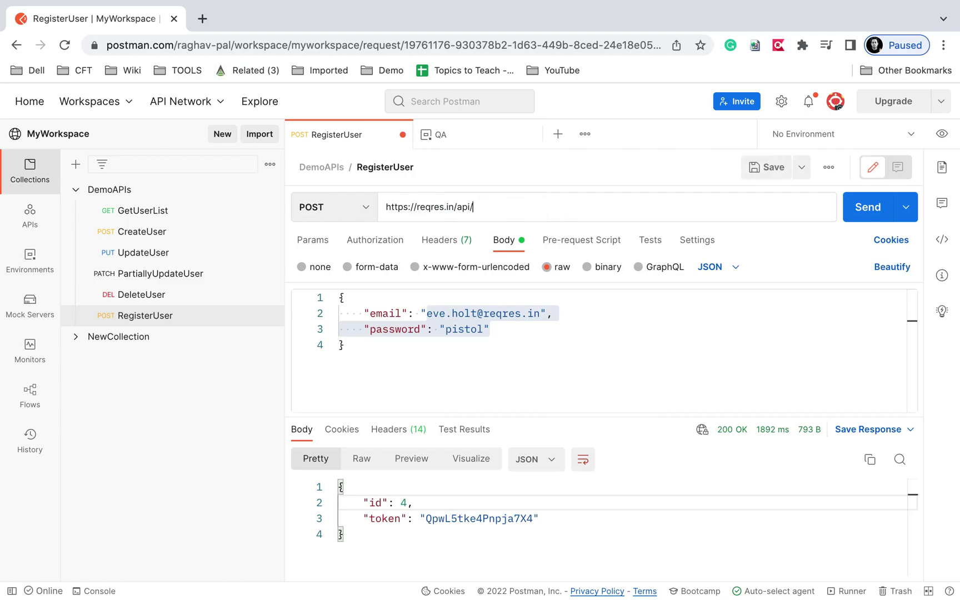
text({{)
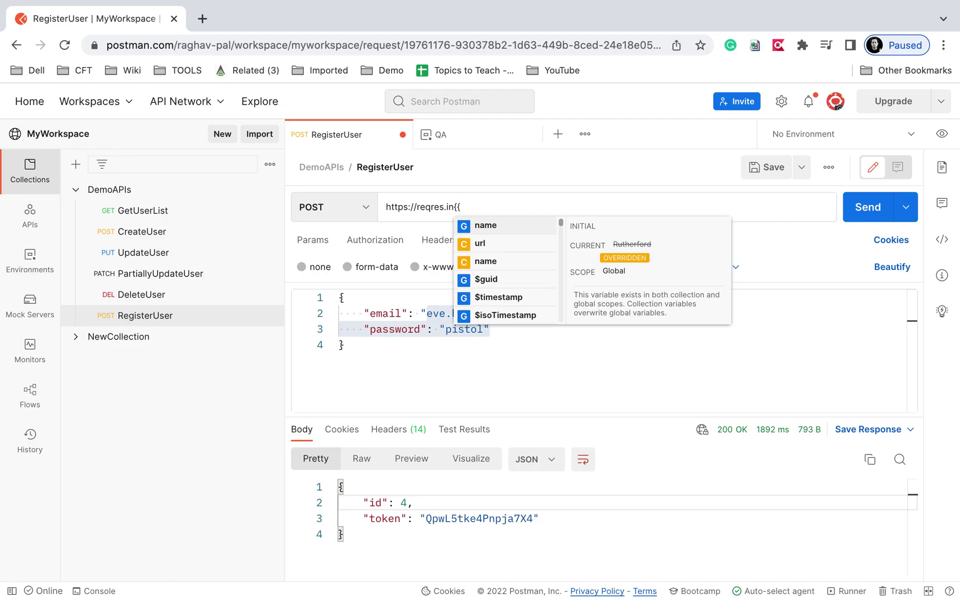
click(762, 169)
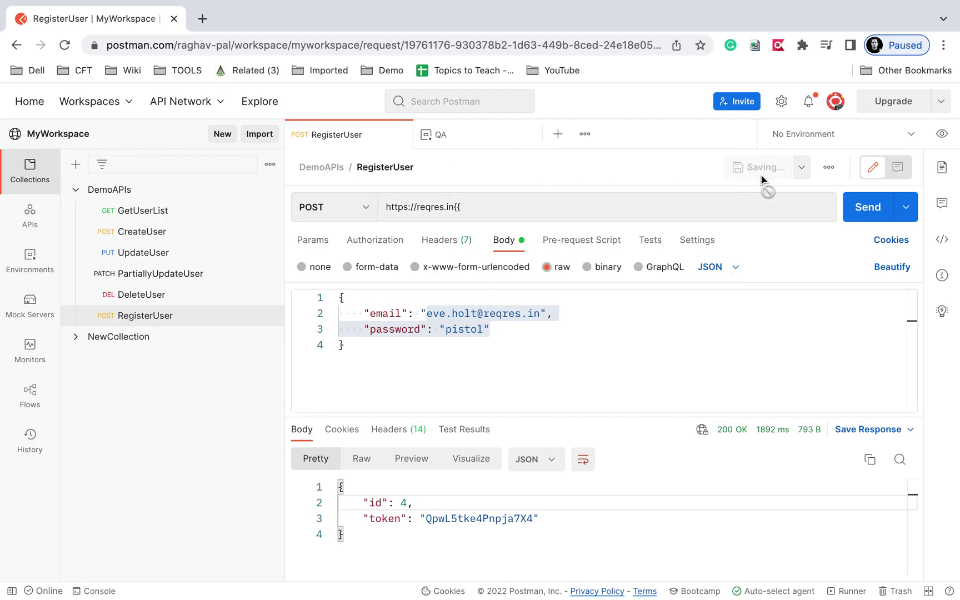
key(BackSpace)
key(BackSpace)
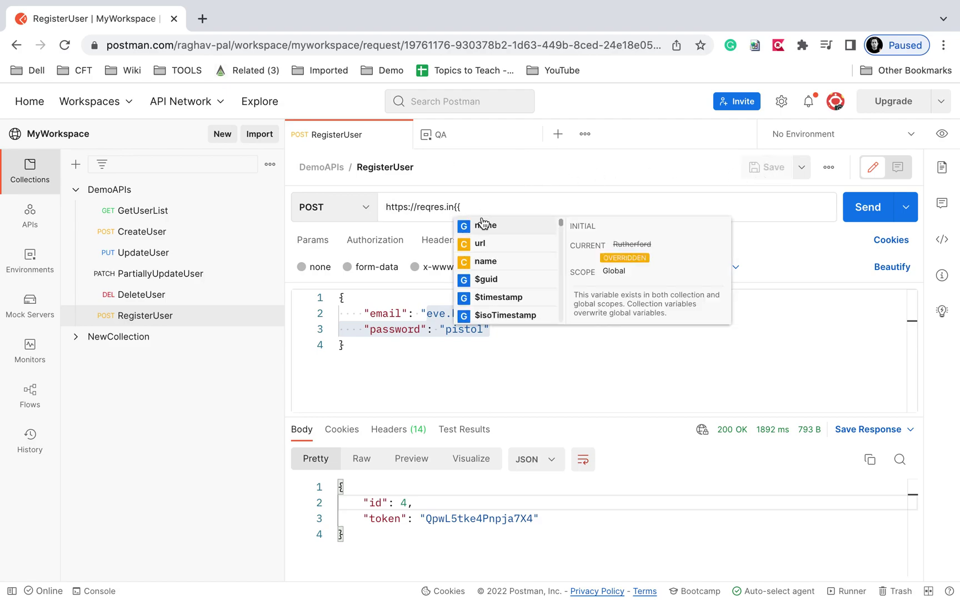
text({{)
Make QA the active environment.
click(850, 134)
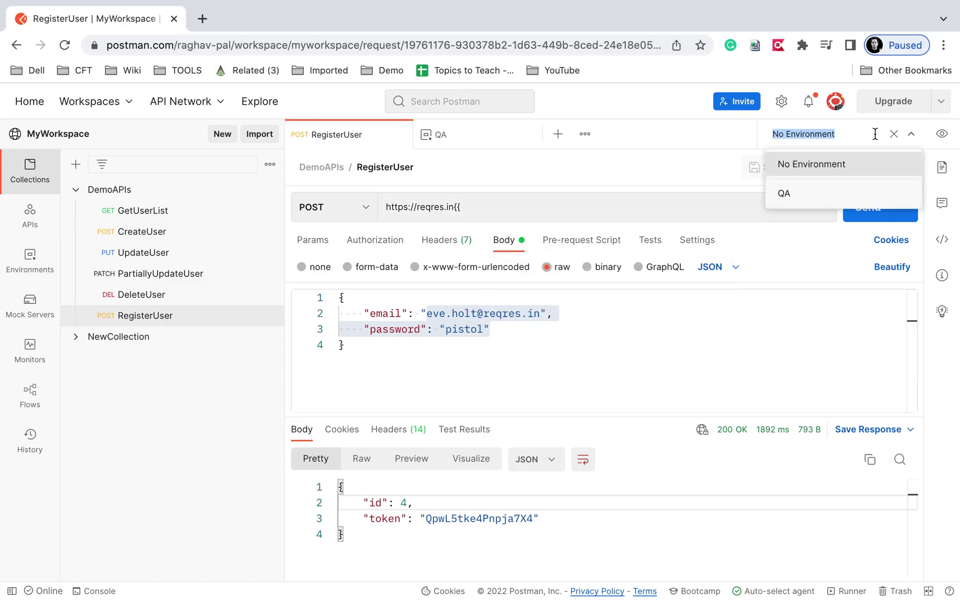
click(913, 135)
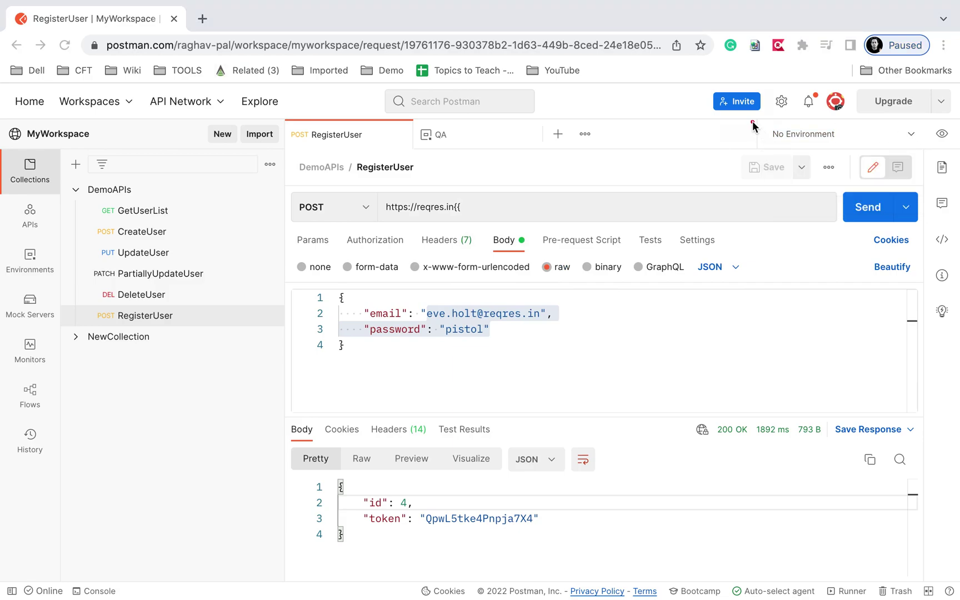
click(920, 141)
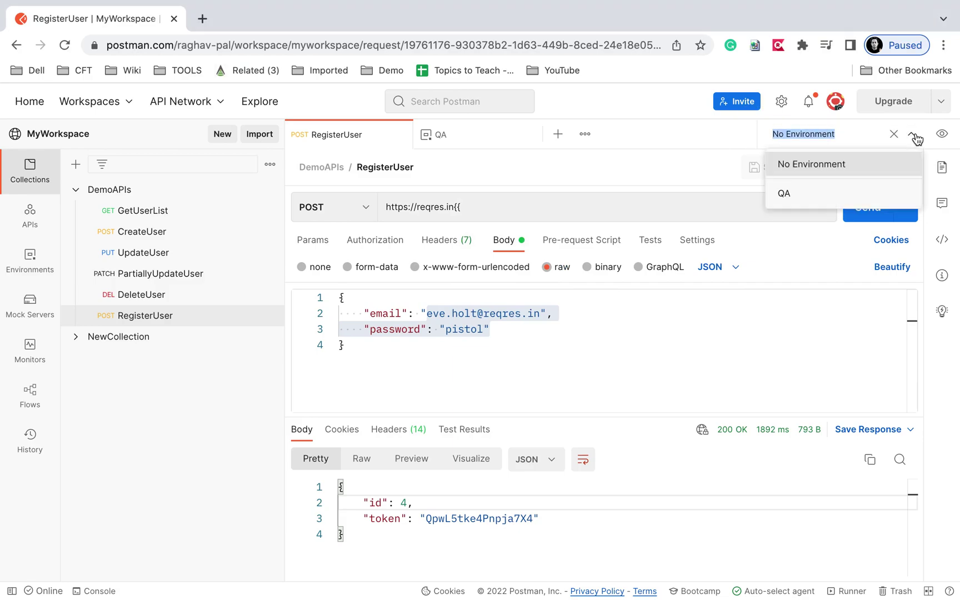
click(782, 189)
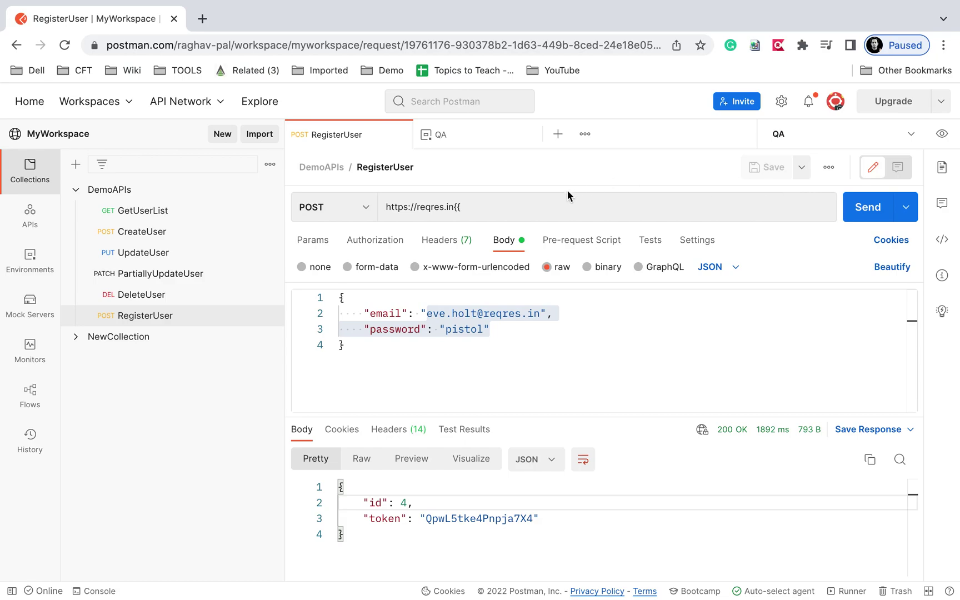
click(528, 205)
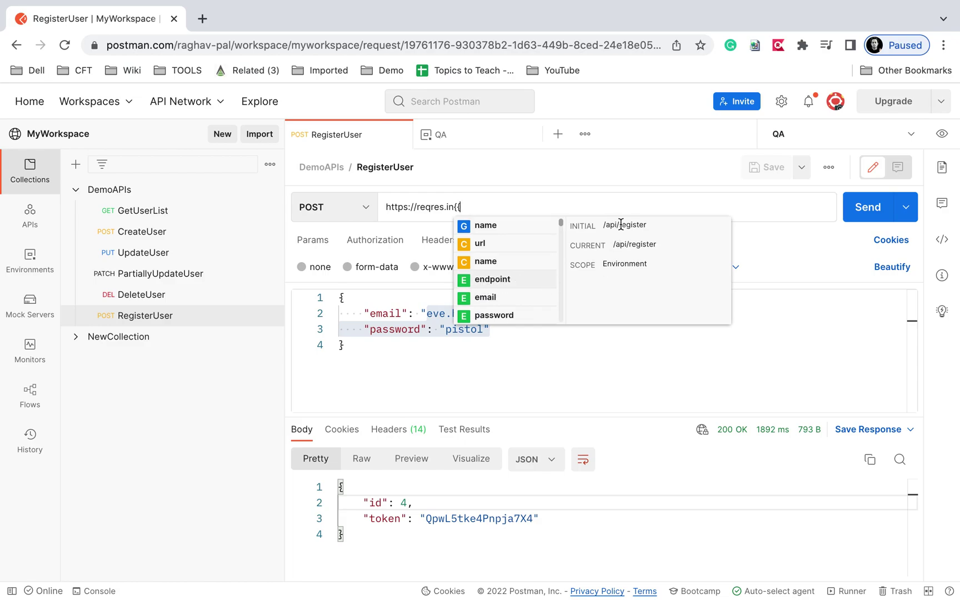
click(512, 276)
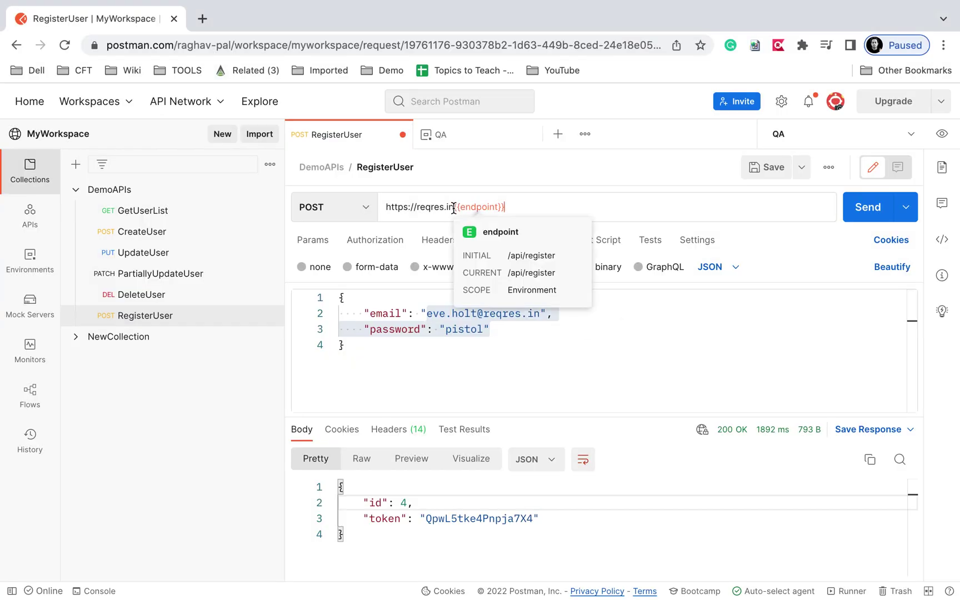
click(453, 208)
text(/)
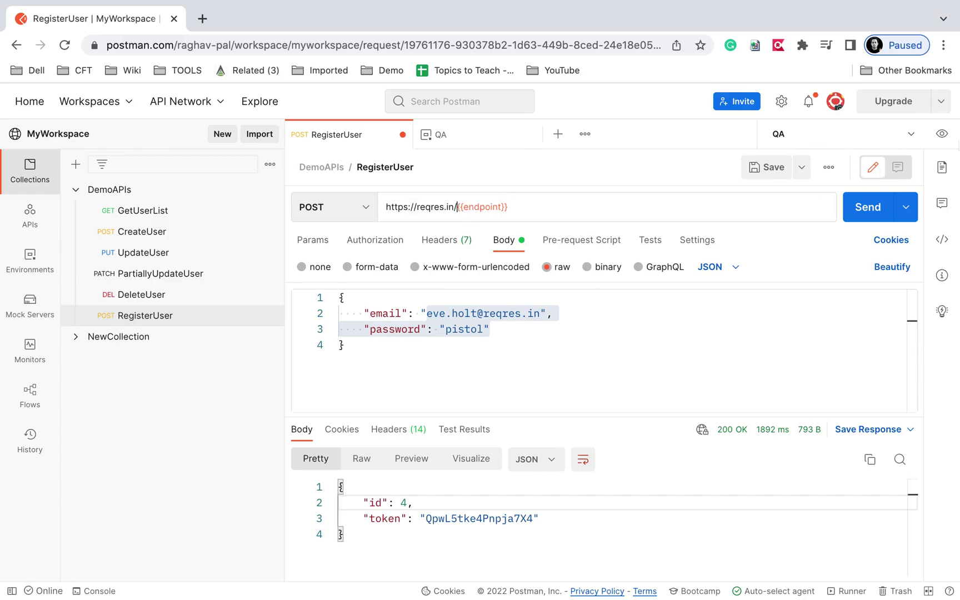
click(942, 133)
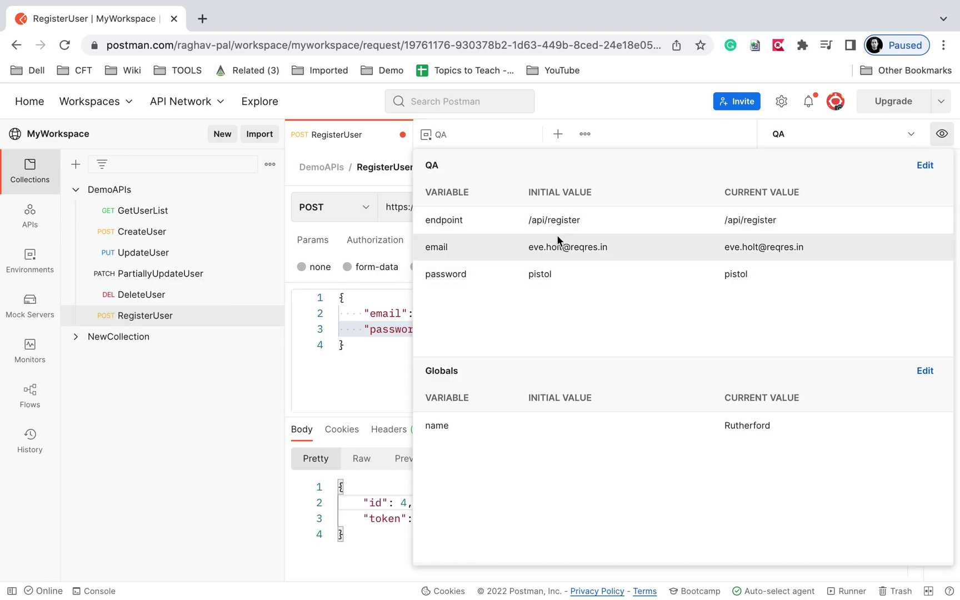
Remove the leading slash from QA's endpoint initial and current values, leaving api/register, and save.
click(925, 165)
click(552, 222)
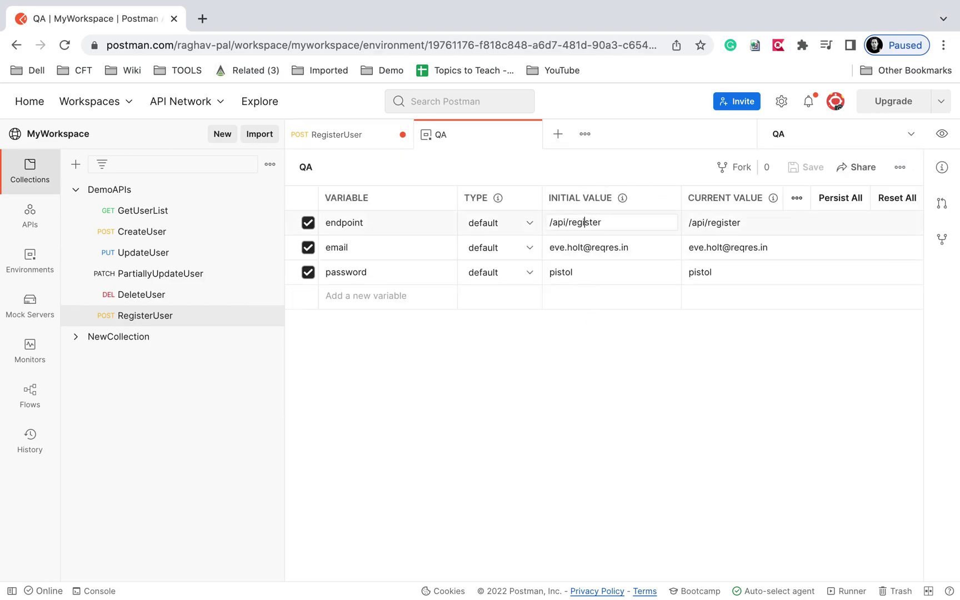
key(BackSpace)
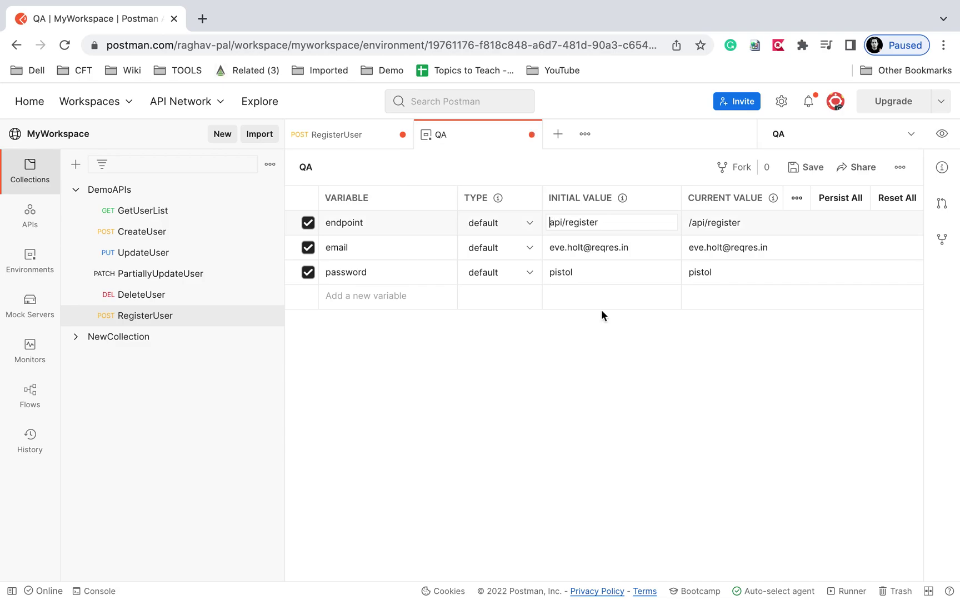
click(694, 225)
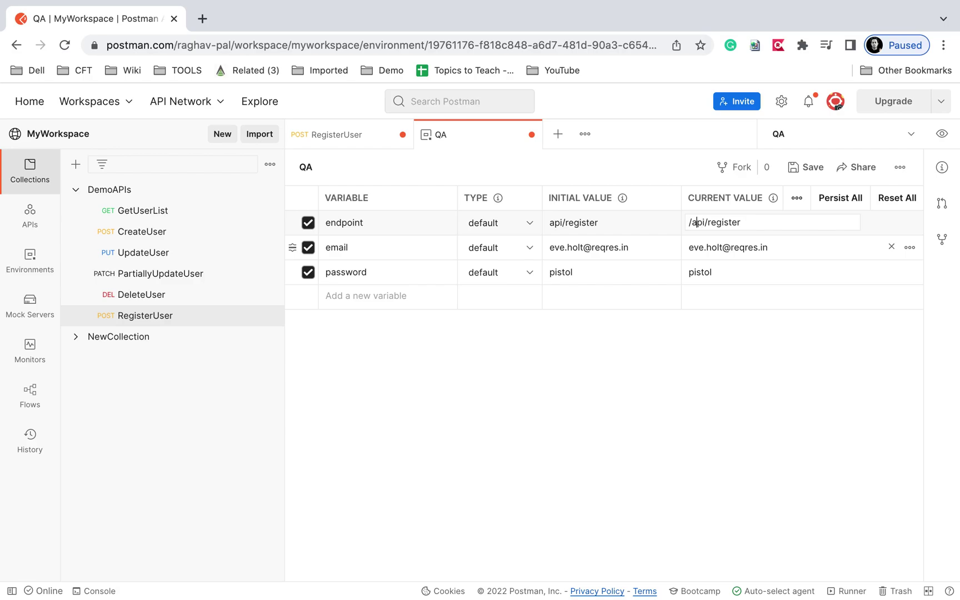
key(BackSpace)
click(805, 167)
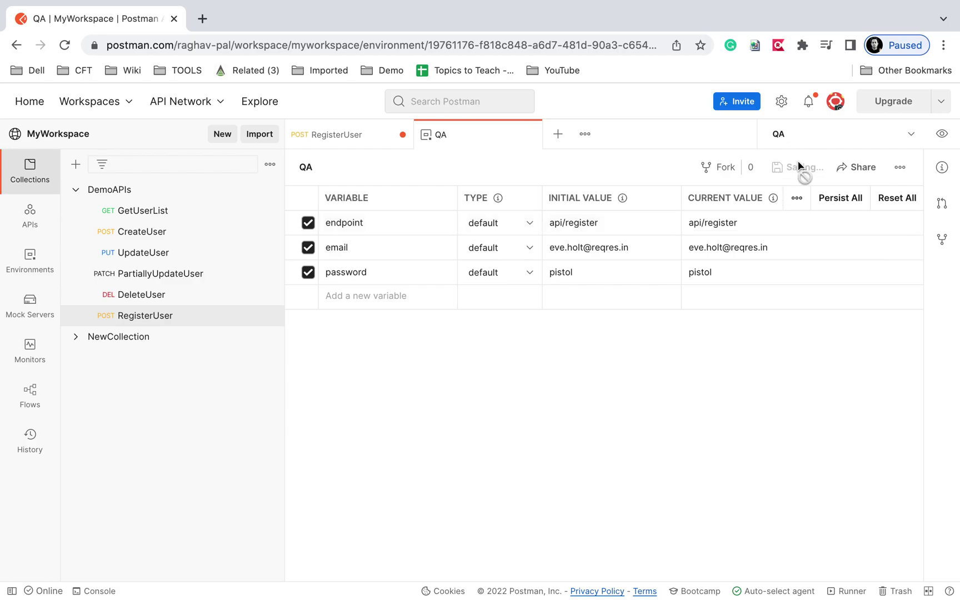
click(330, 139)
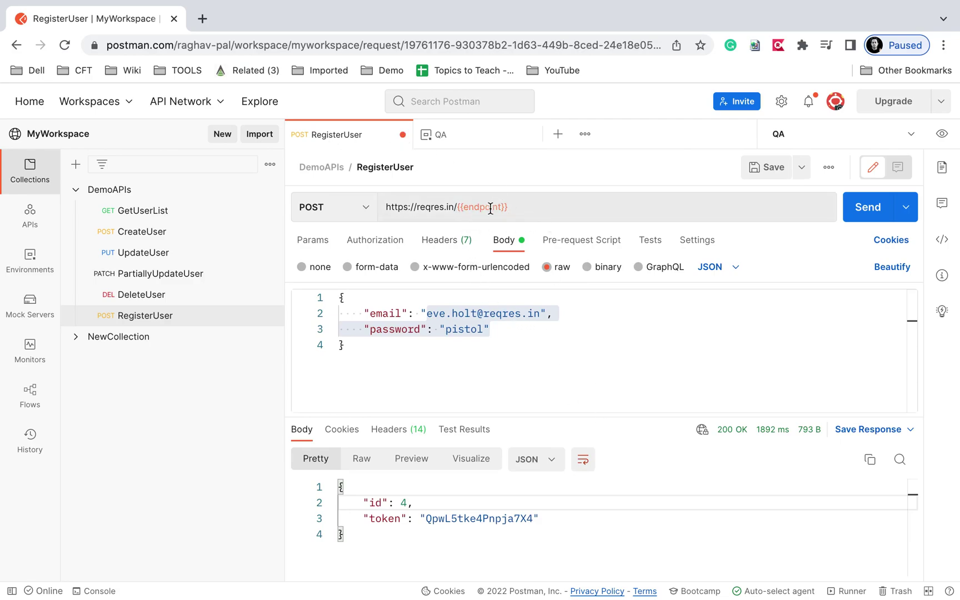
Replace the literal email address in the request body with the {{email}} variable.
click(465, 315)
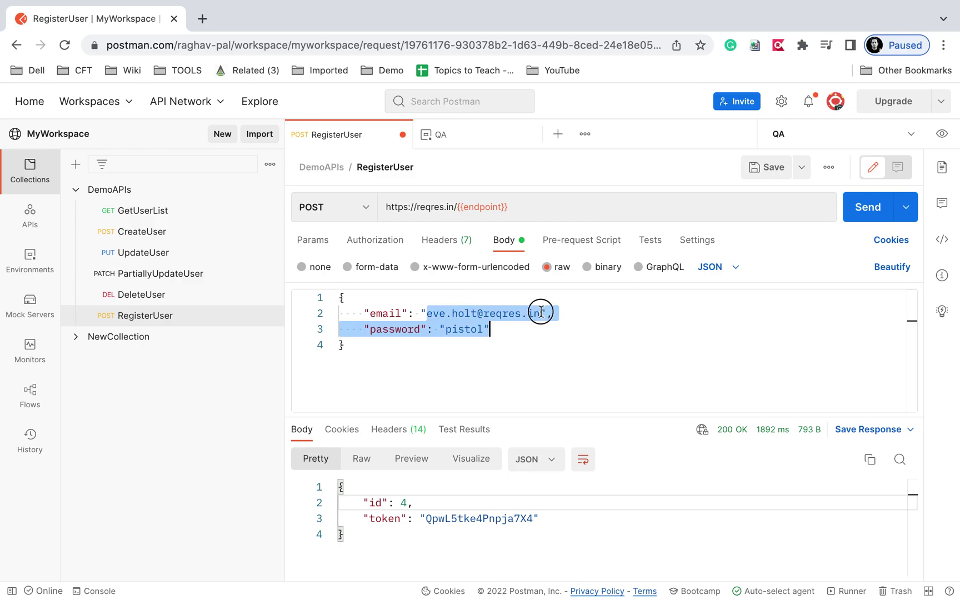
click(460, 313)
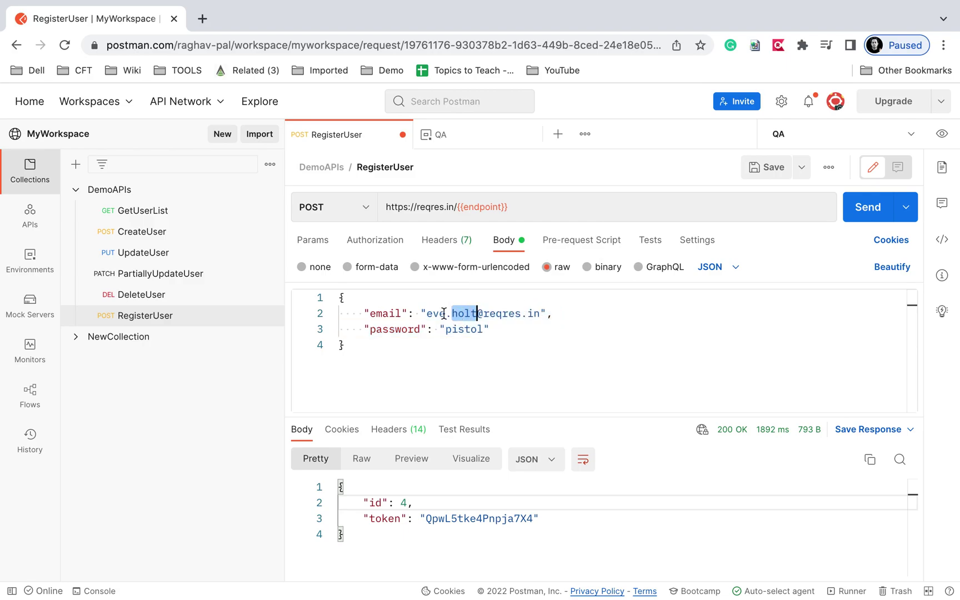
drag(425, 313, 539, 314)
key(BackSpace)
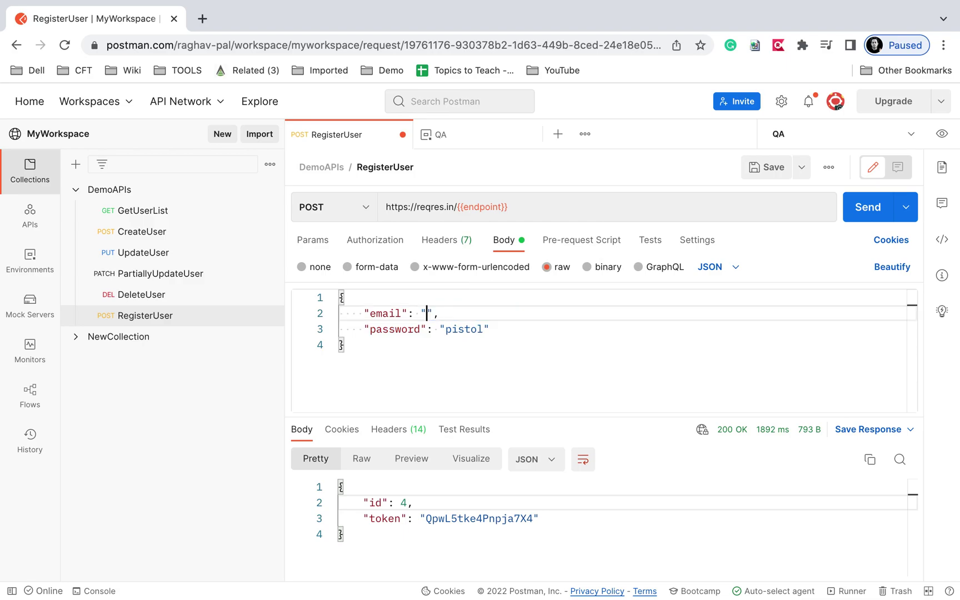
text({{em)
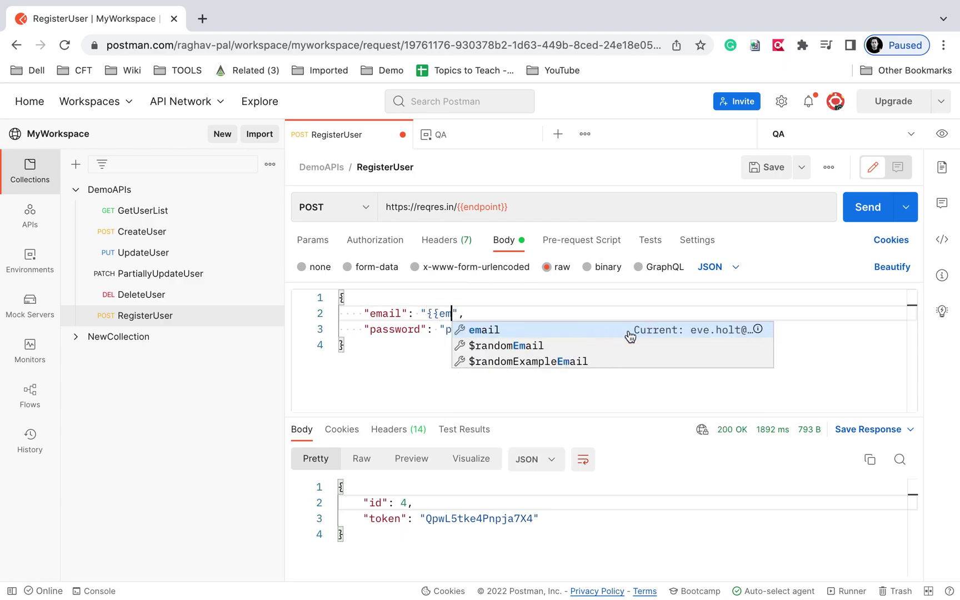
click(615, 331)
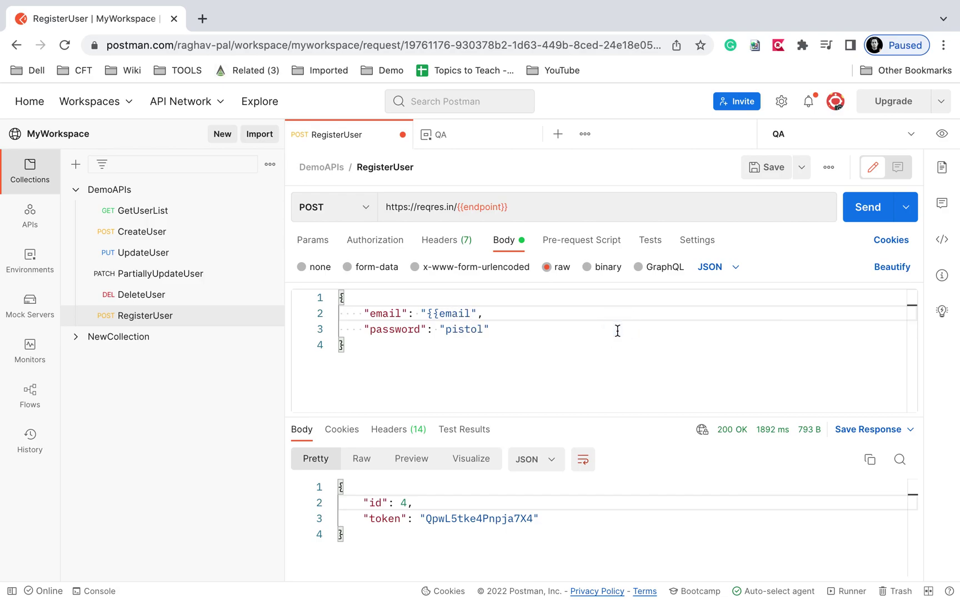
text(}})
click(570, 351)
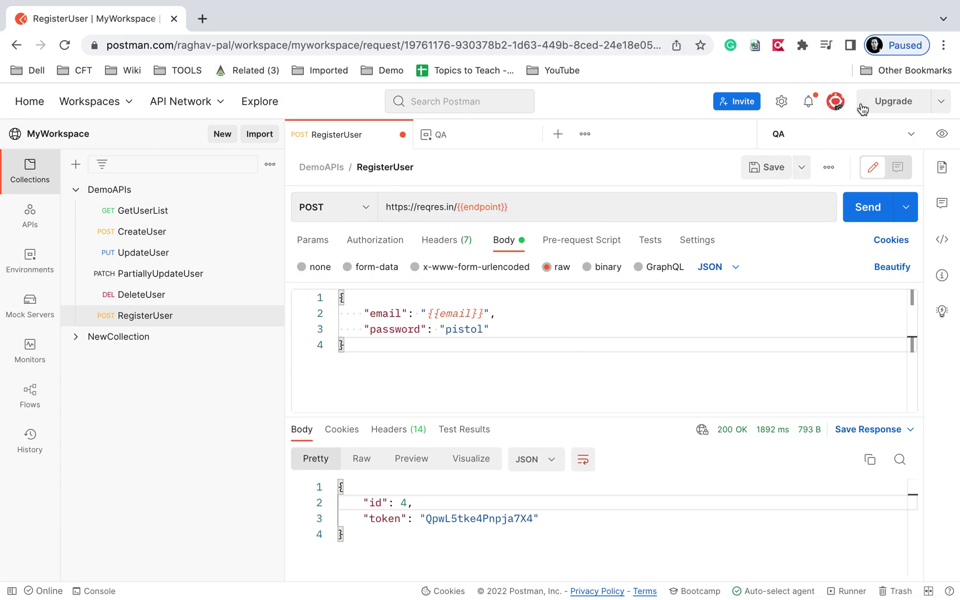
Check the Variable autocomplete option in the application Settings.
click(782, 104)
click(720, 133)
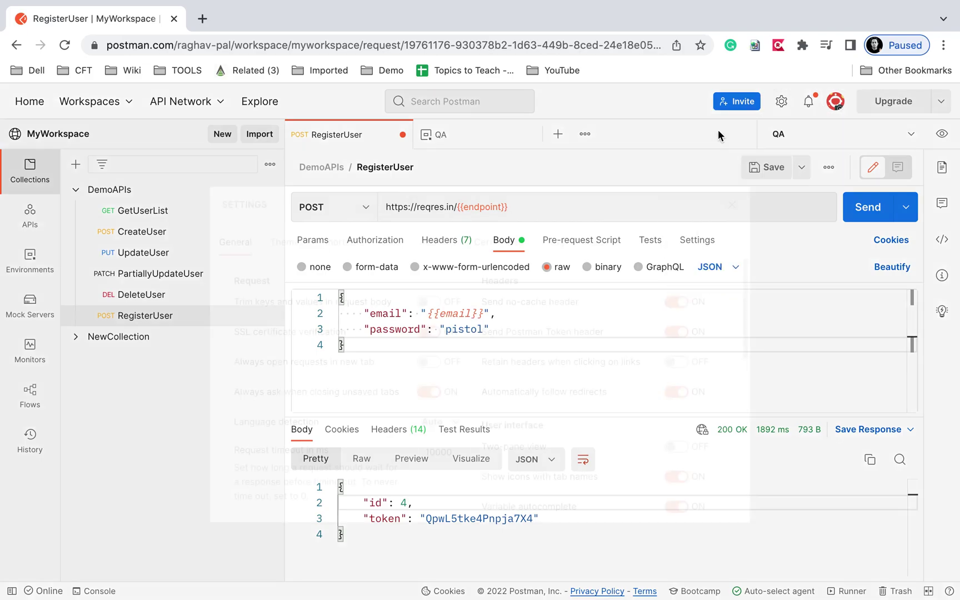
scroll(553, 411, down, 3)
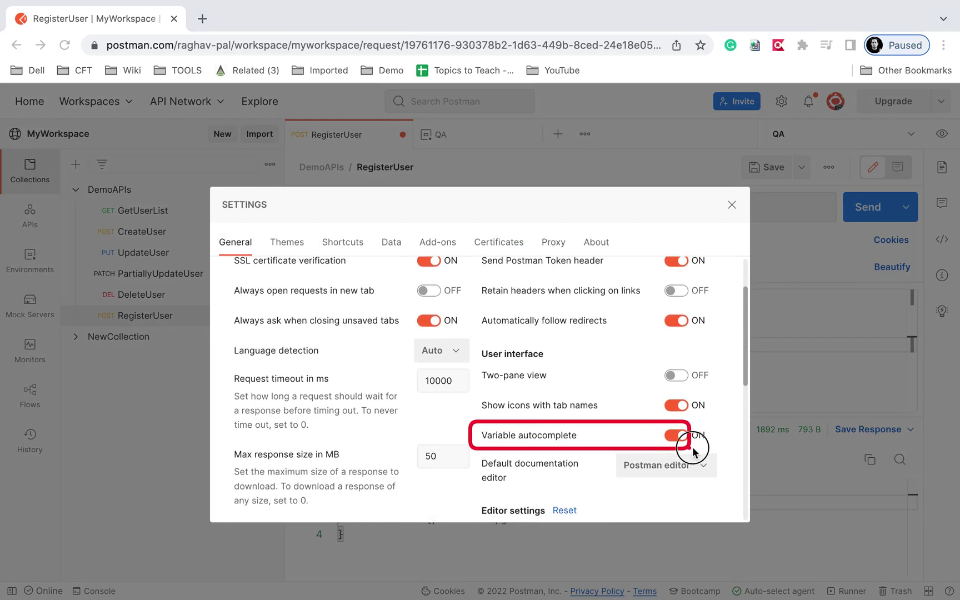
click(730, 205)
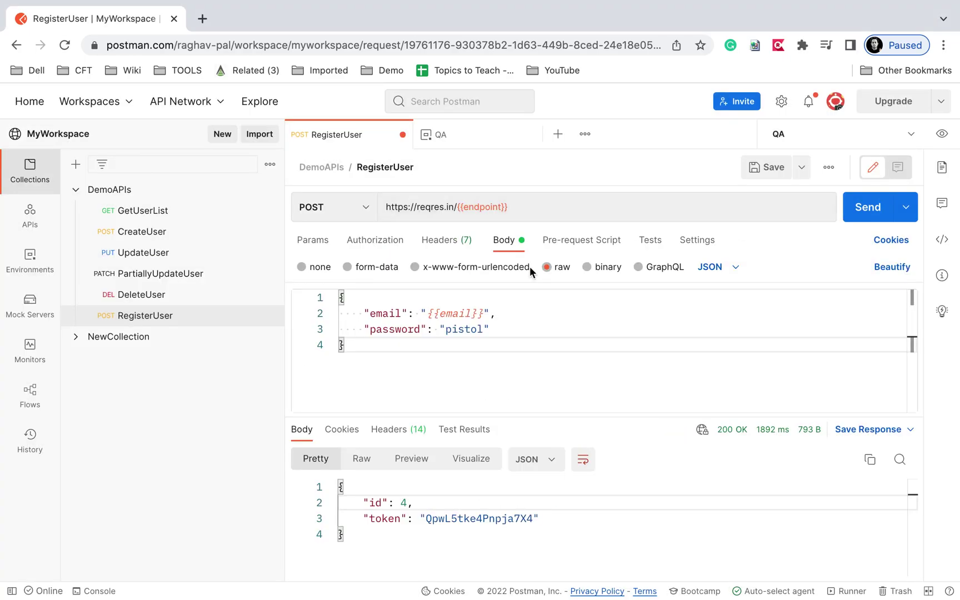
double_click(462, 329)
text({{)
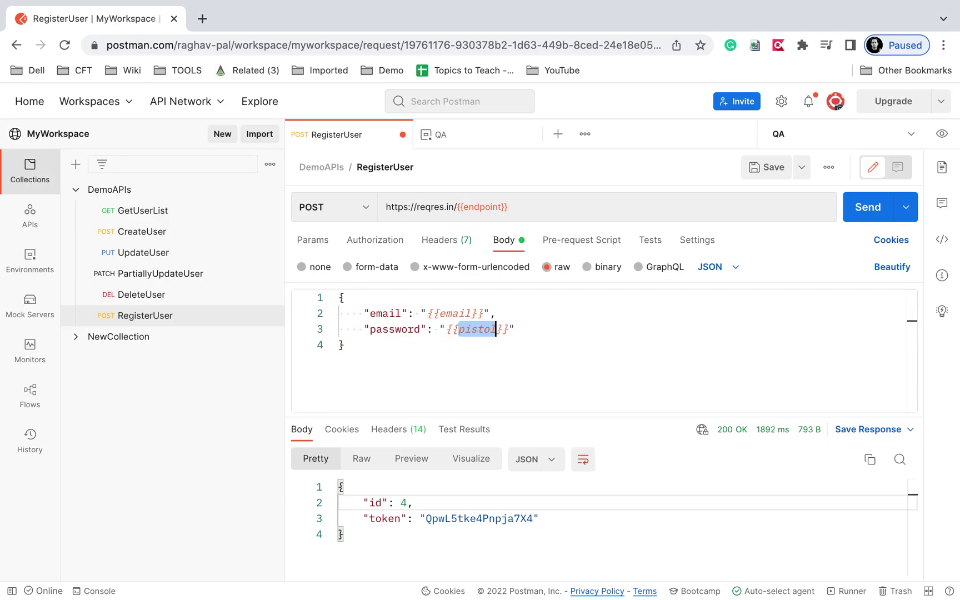
text(pass)
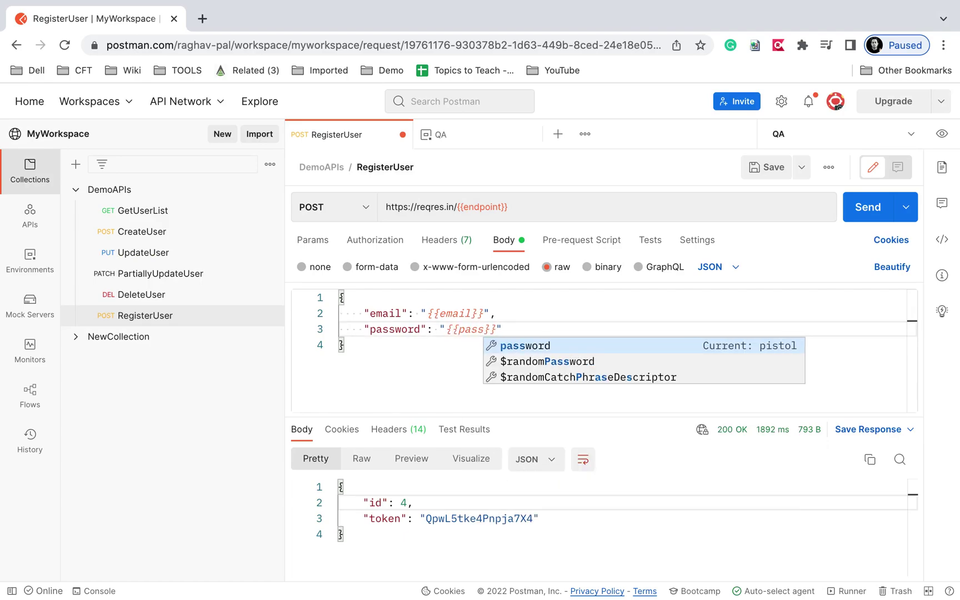
key(Return)
click(764, 174)
click(856, 210)
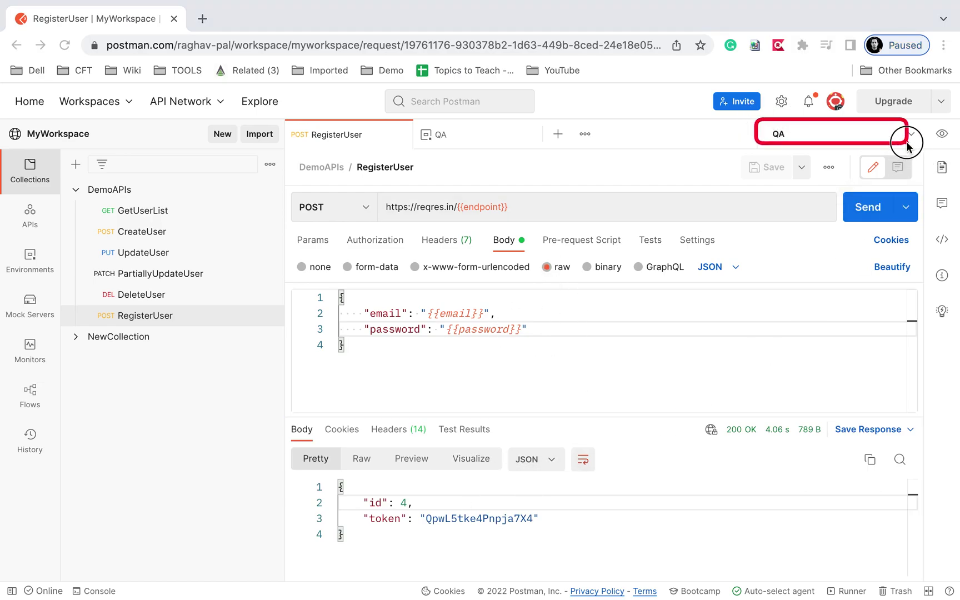
Reveal the Step 4 and Step 5 bullets on the Postman Environments slide, then return to Postman.
key(ctrl+Left)
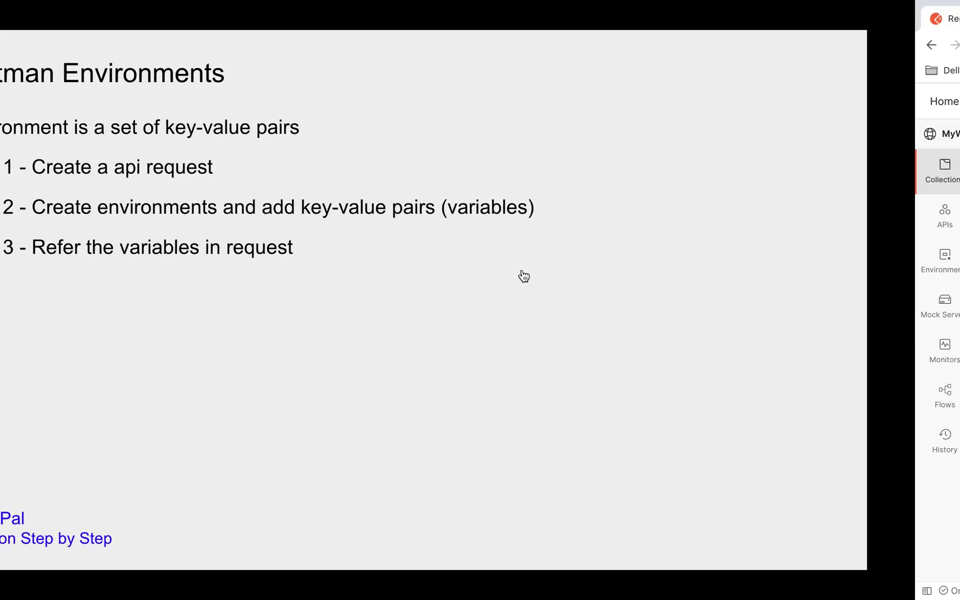
click(522, 270)
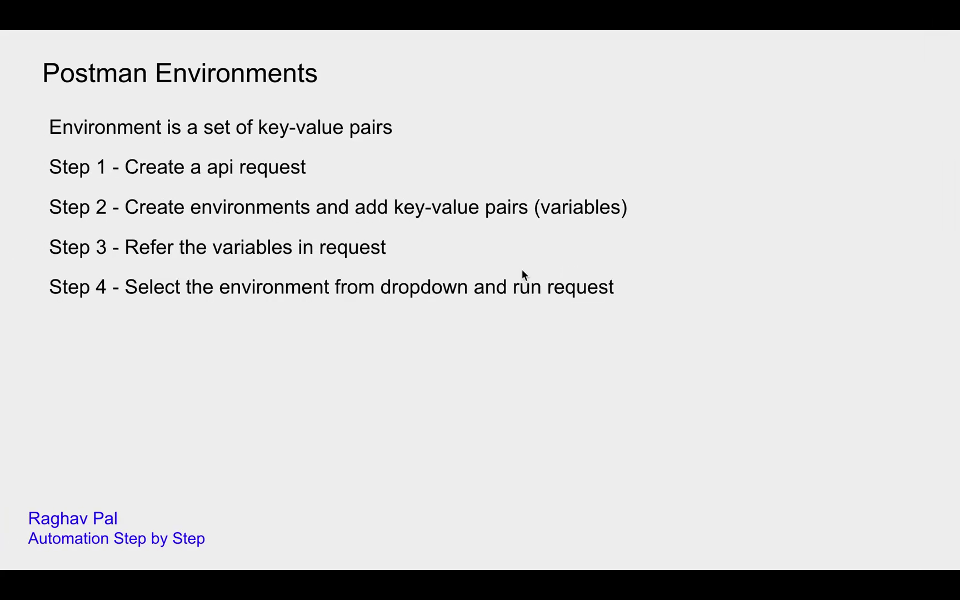
click(836, 294)
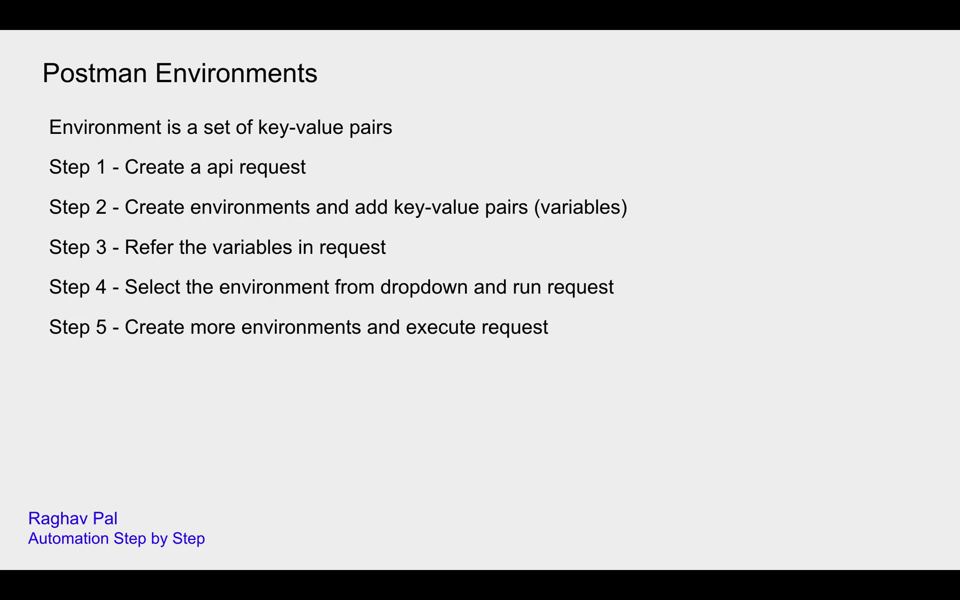
key(ctrl+Right)
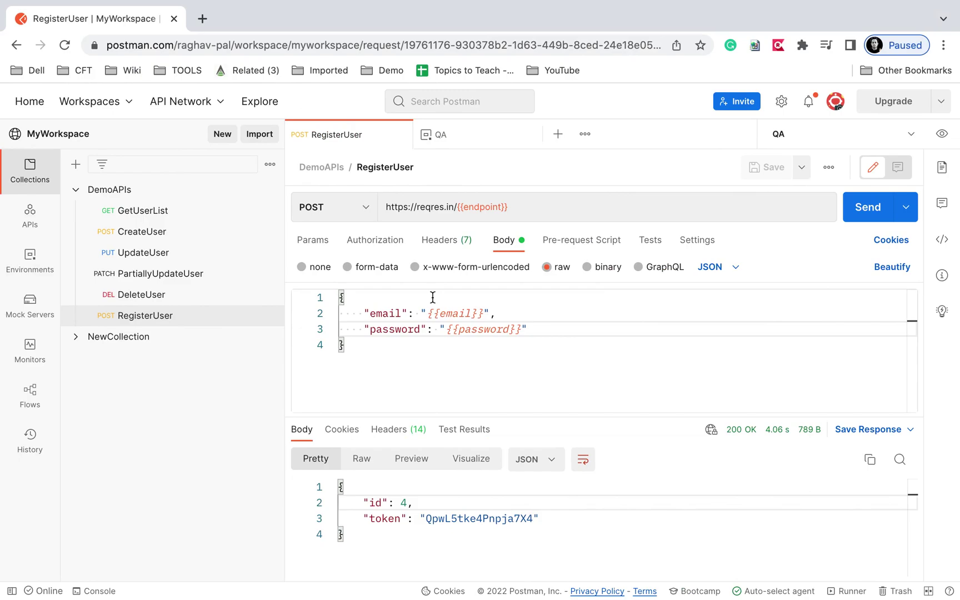
Duplicate the QA environment and rename the copy to REG.
click(444, 136)
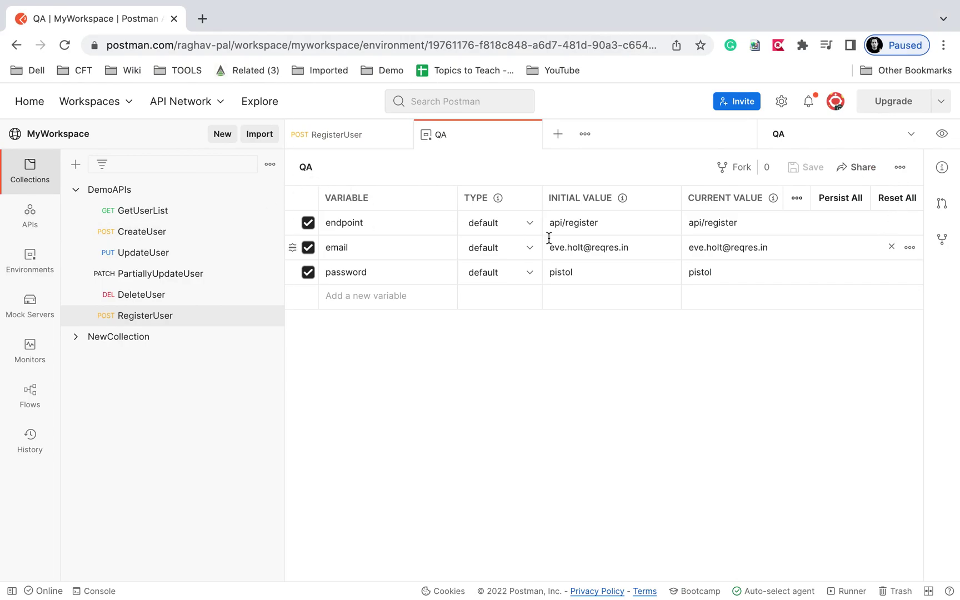
click(893, 170)
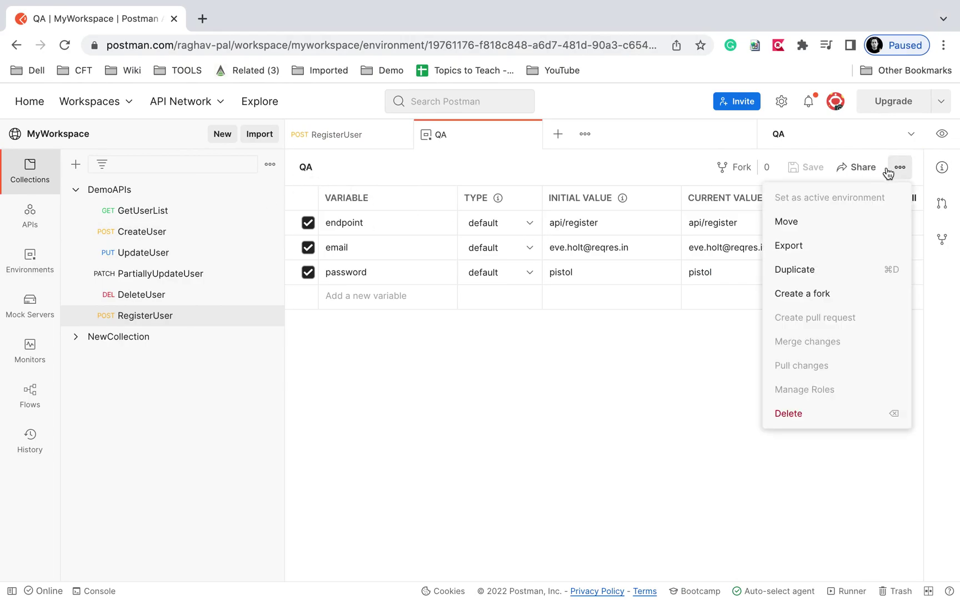
click(810, 270)
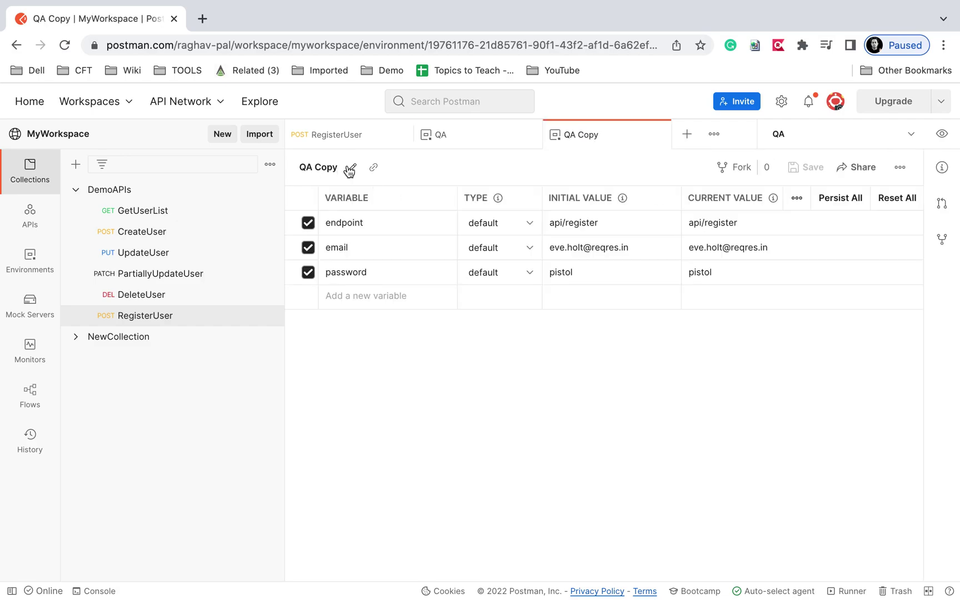
click(349, 166)
text(REG)
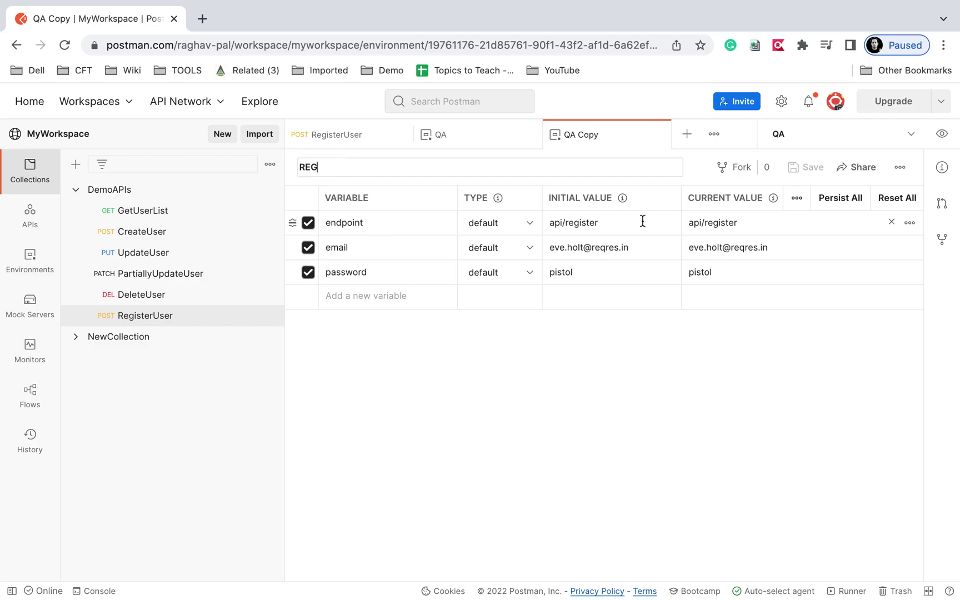
key(Return)
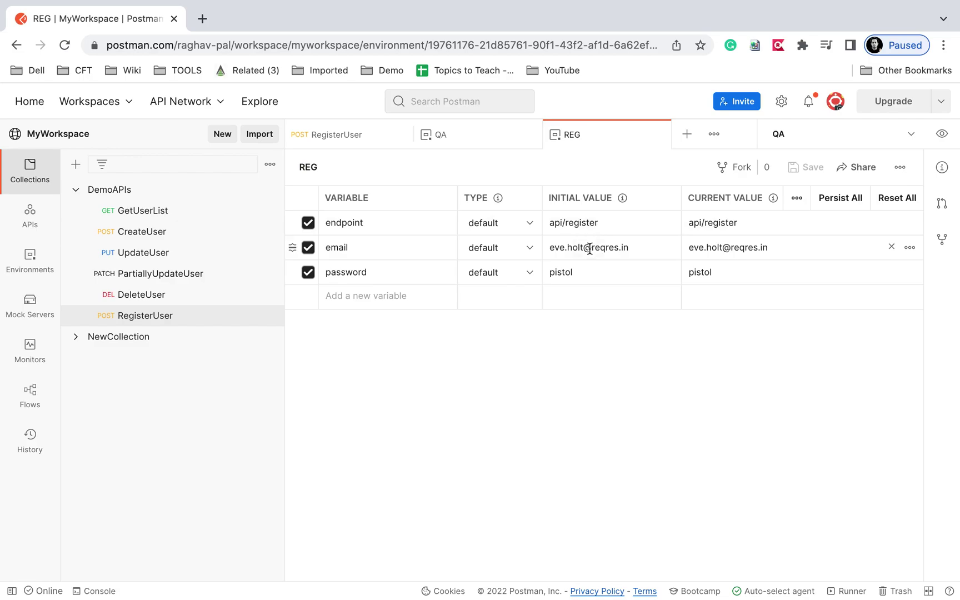
Change the password current value in REG and save the environment.
click(590, 249)
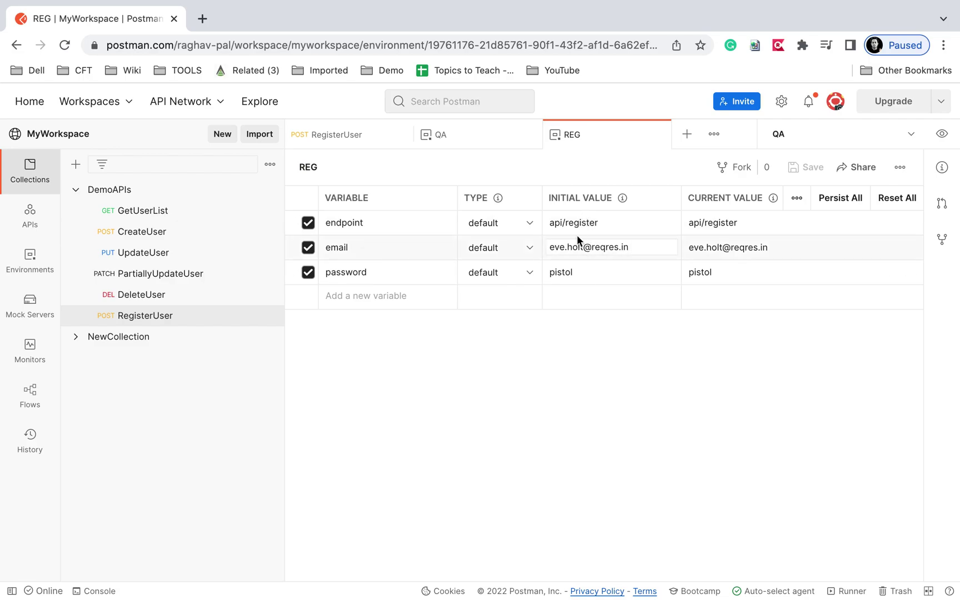
click(548, 214)
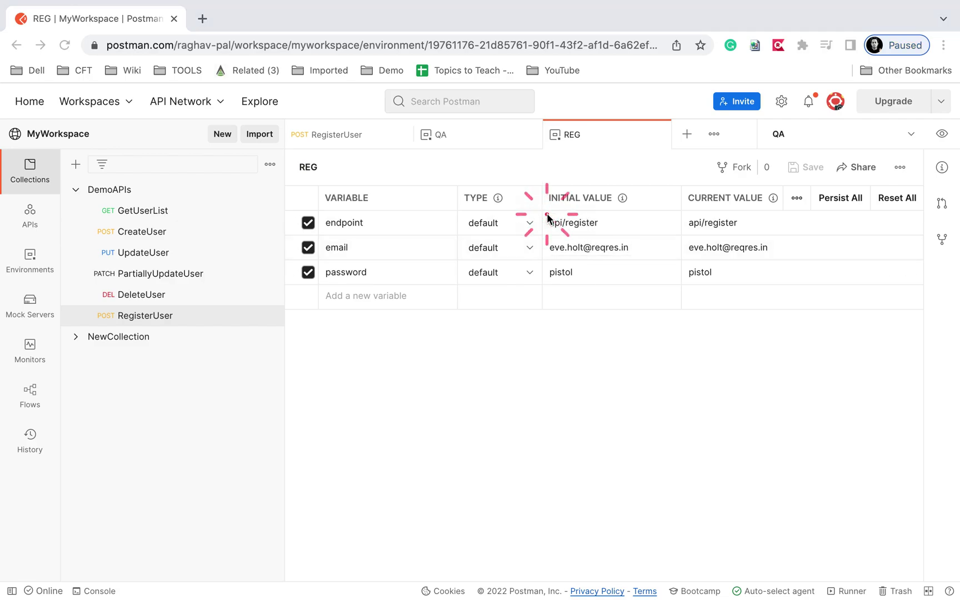
drag(677, 219, 774, 228)
drag(680, 242, 815, 243)
drag(728, 273, 656, 276)
click(707, 275)
double_click(707, 275)
text(sword)
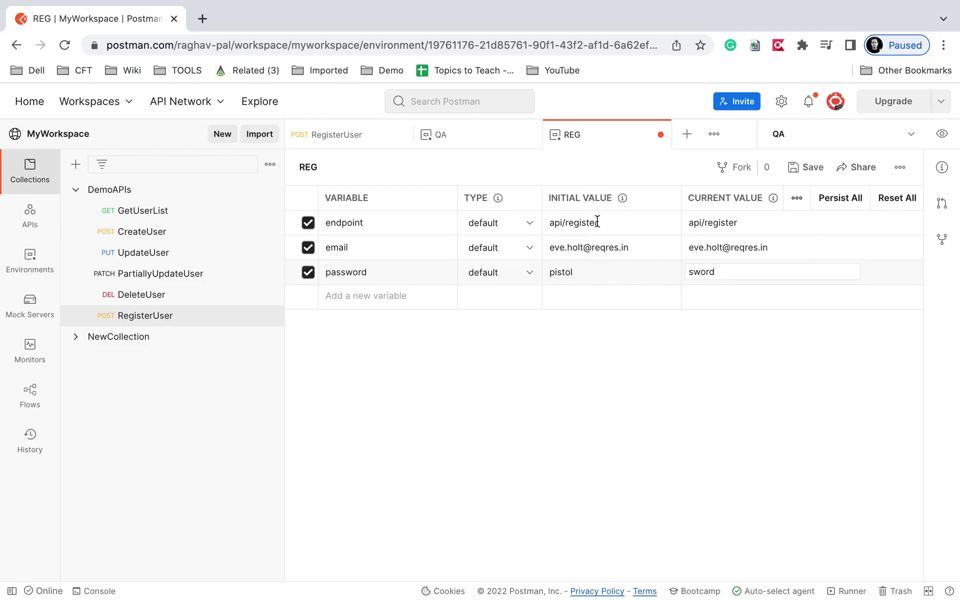
click(808, 168)
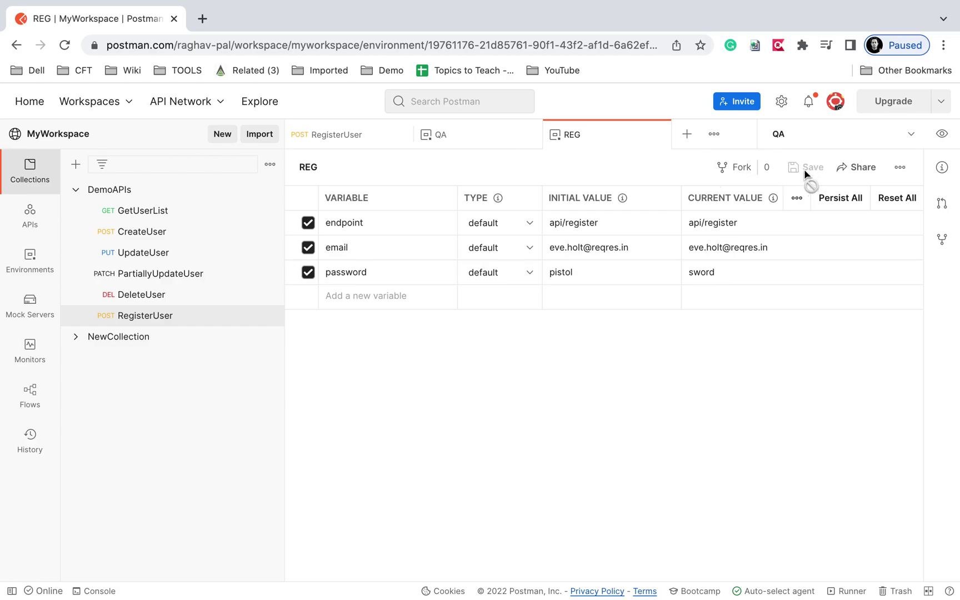
click(333, 136)
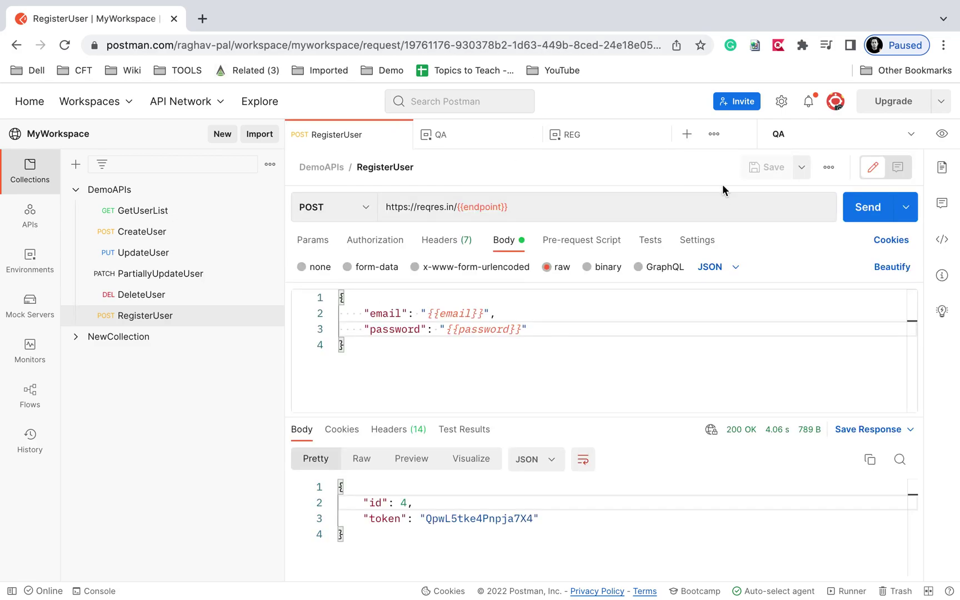
Select REG as the active environment and send RegisterUser, getting 200 OK with id 4 and a token.
click(911, 135)
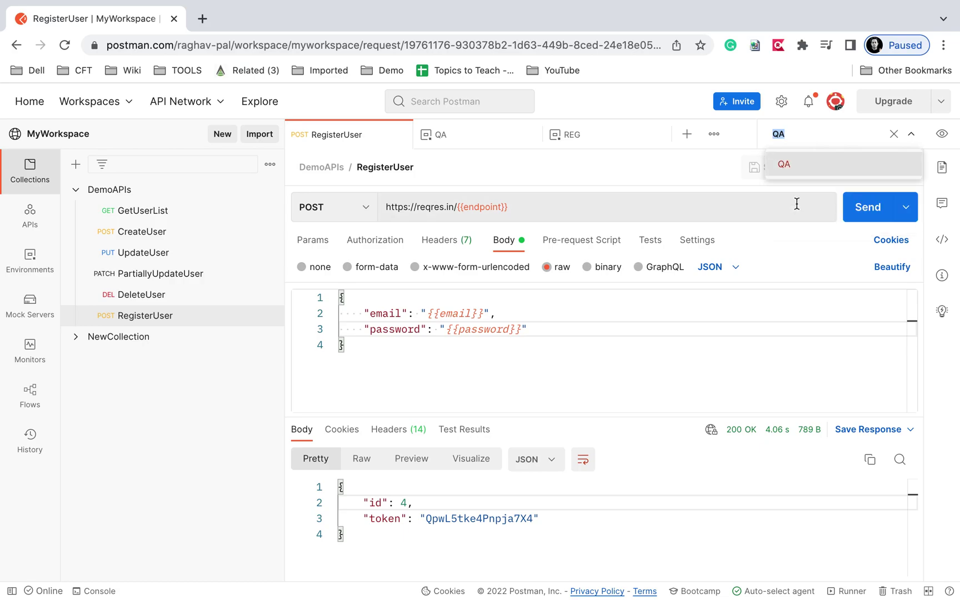
click(910, 135)
click(910, 135)
click(911, 135)
click(791, 218)
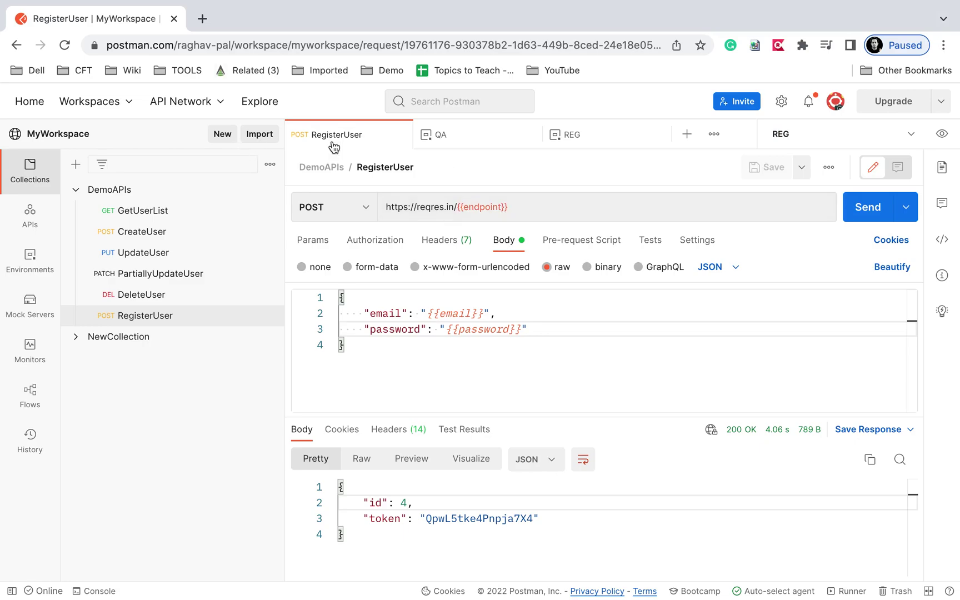
click(858, 210)
click(586, 136)
Change REG's email current value, save it, and send RegisterUser, which returns 400 Bad Request.
click(711, 254)
drag(721, 246, 682, 250)
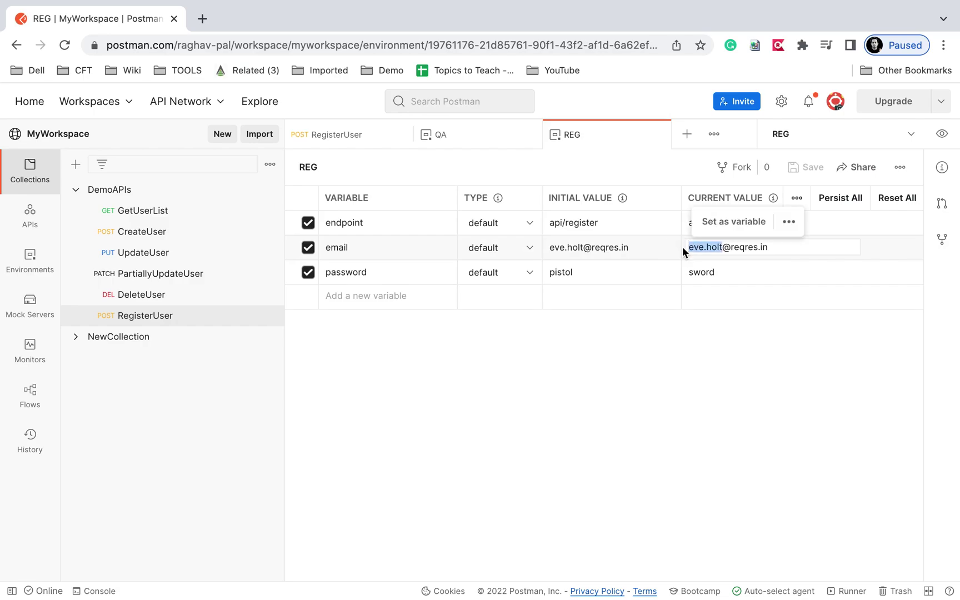
text(eng.re)
key(BackSpace)
key(BackSpace)
key(BackSpace)
key(BackSpace)
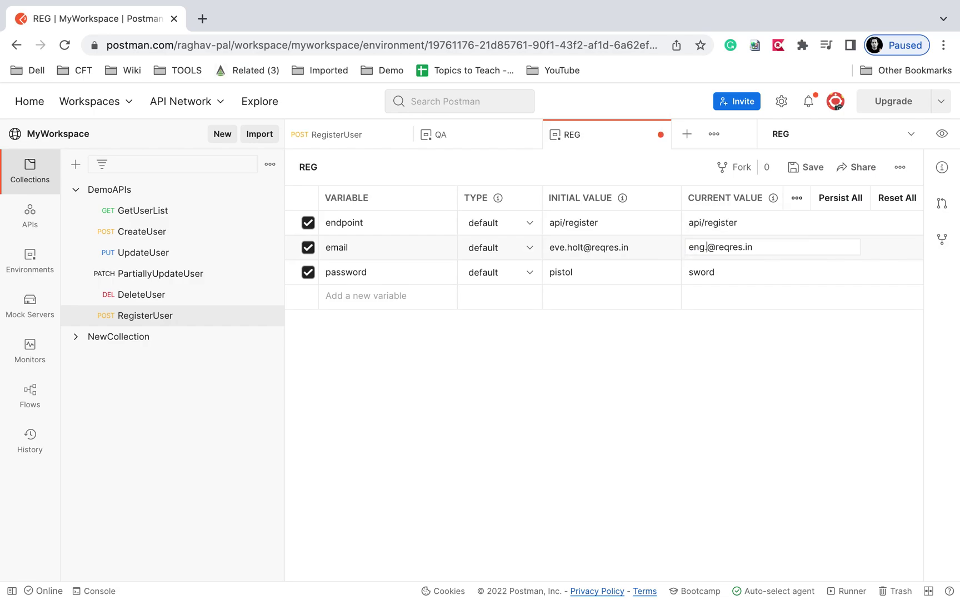
text(v.reg)
click(811, 171)
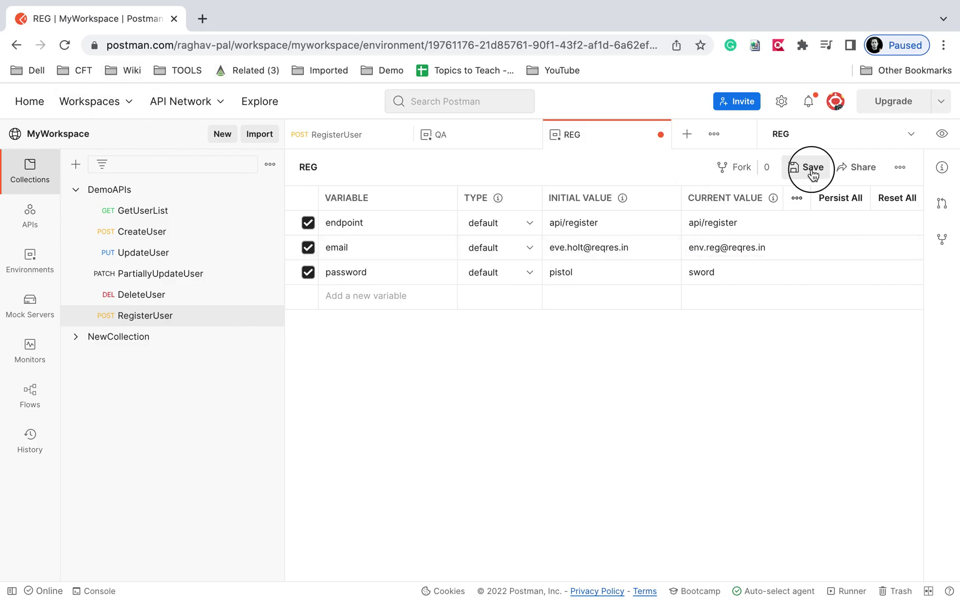
click(351, 140)
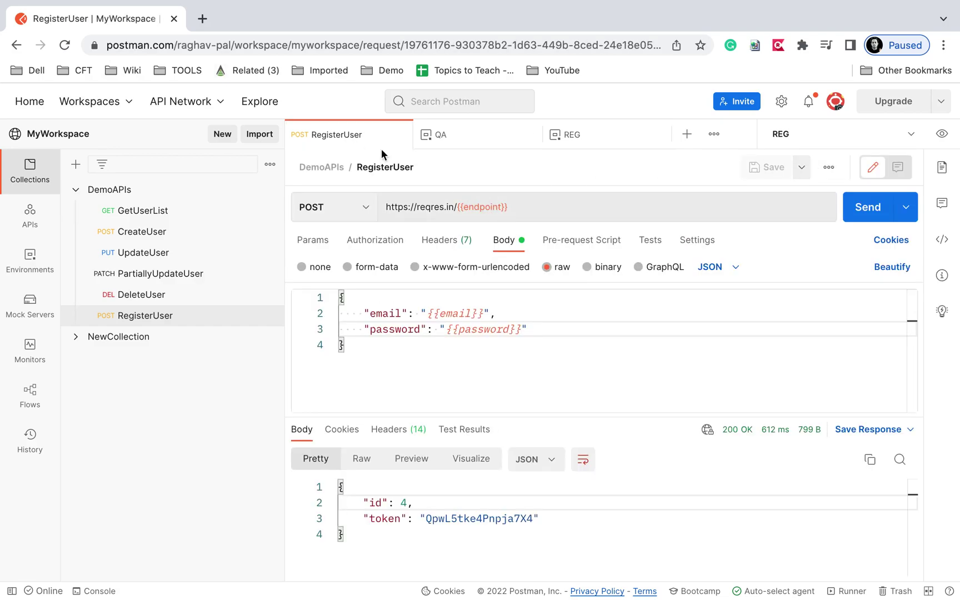
click(861, 213)
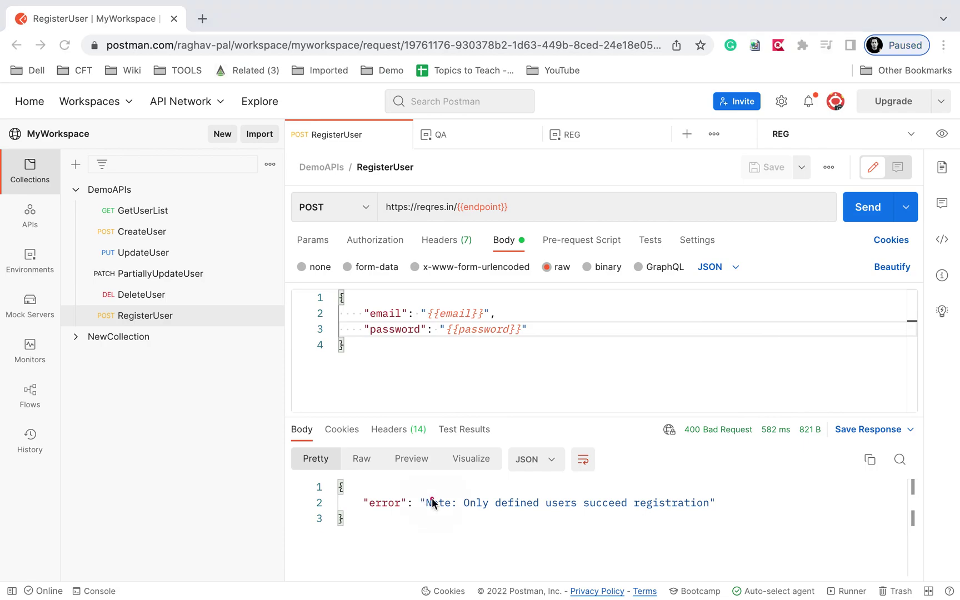
drag(714, 521, 355, 479)
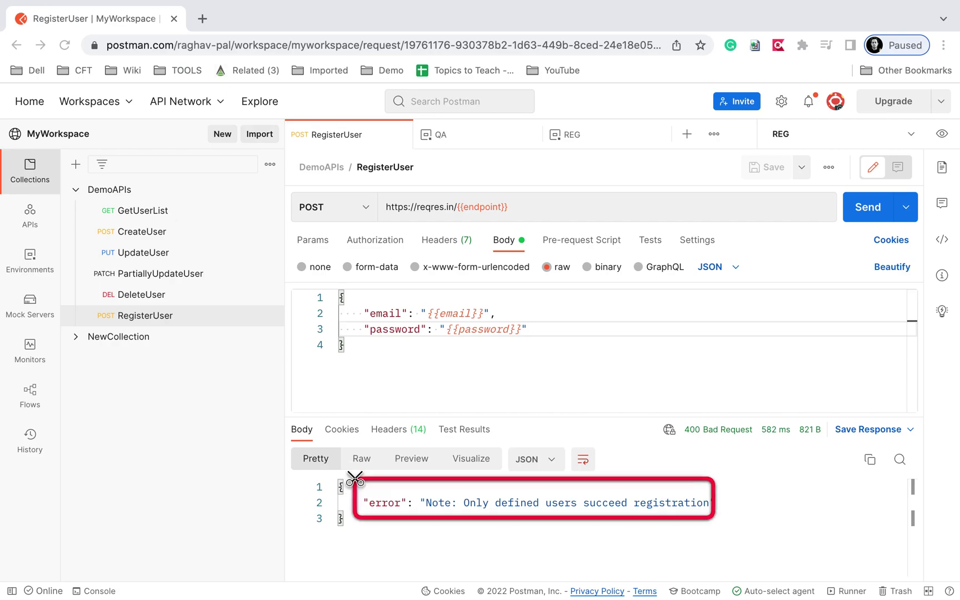
Rerun RegisterUser under QA for 200 OK, then advance the slides to Never Stop Learning.
click(907, 133)
click(780, 194)
click(863, 216)
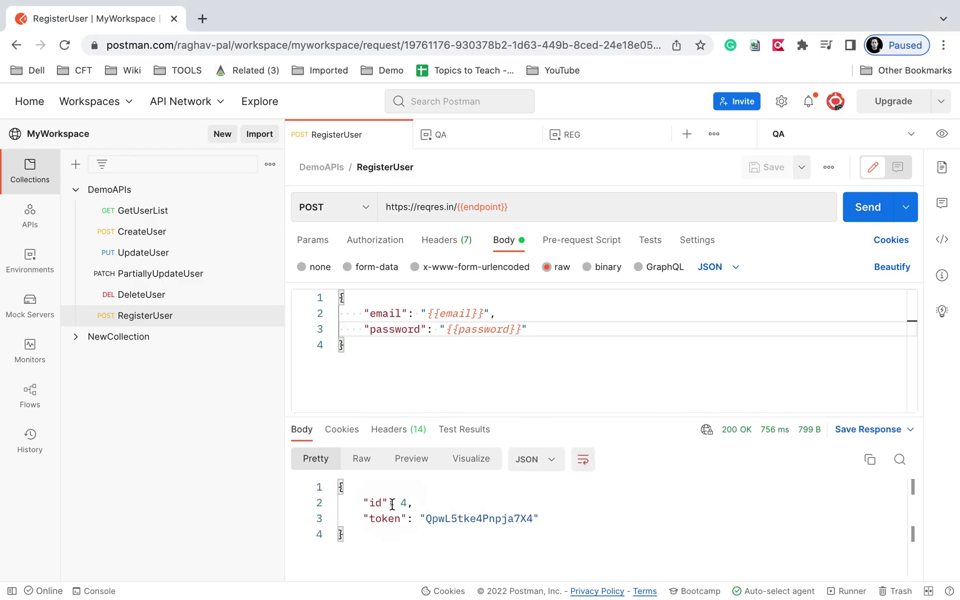
key(ctrl+Left)
key(Right)
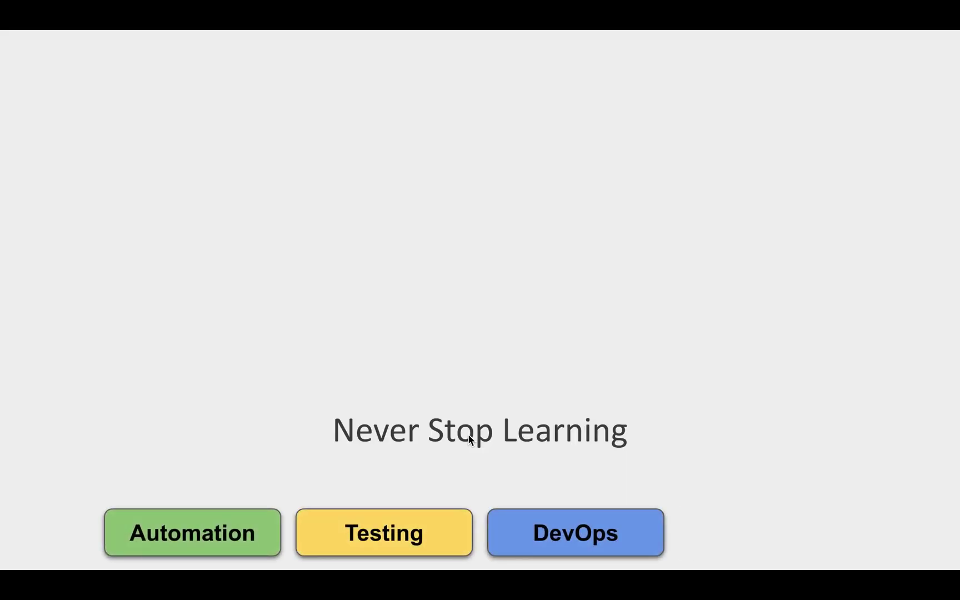